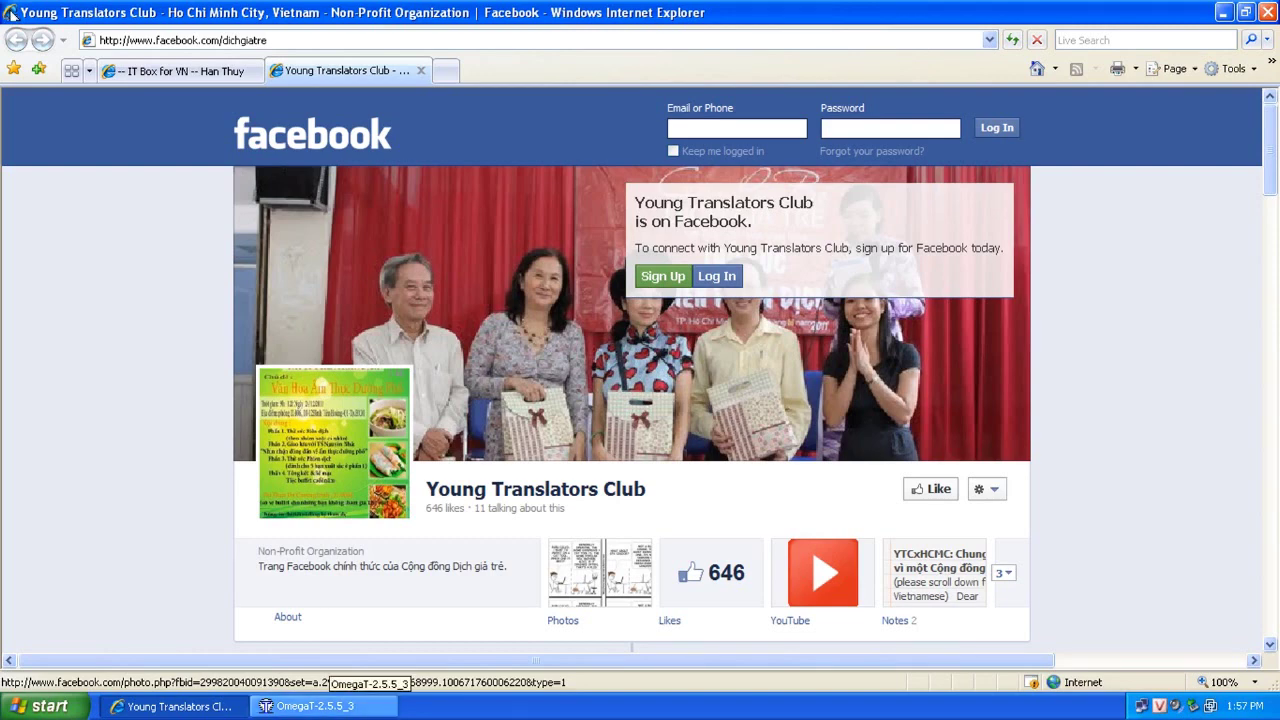
Step: Switch to OmegaT and maximize its window
left_click(334, 697)
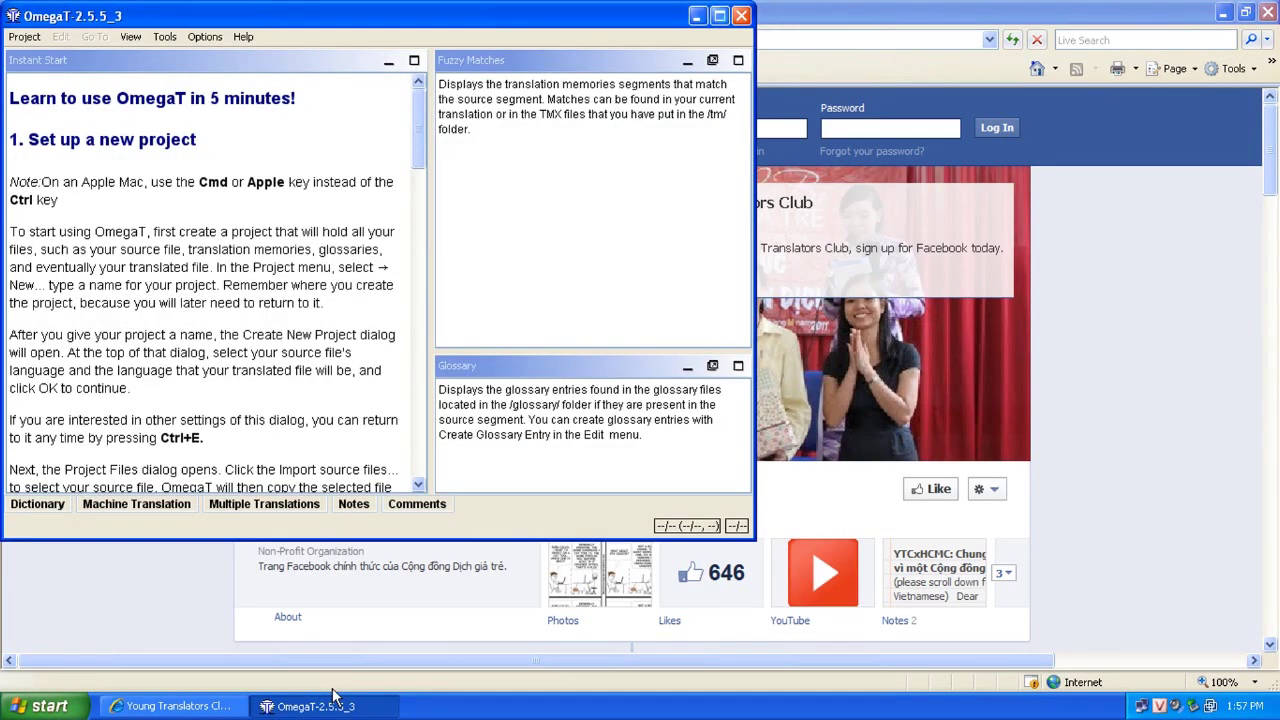
key("alt+space")
key("x")
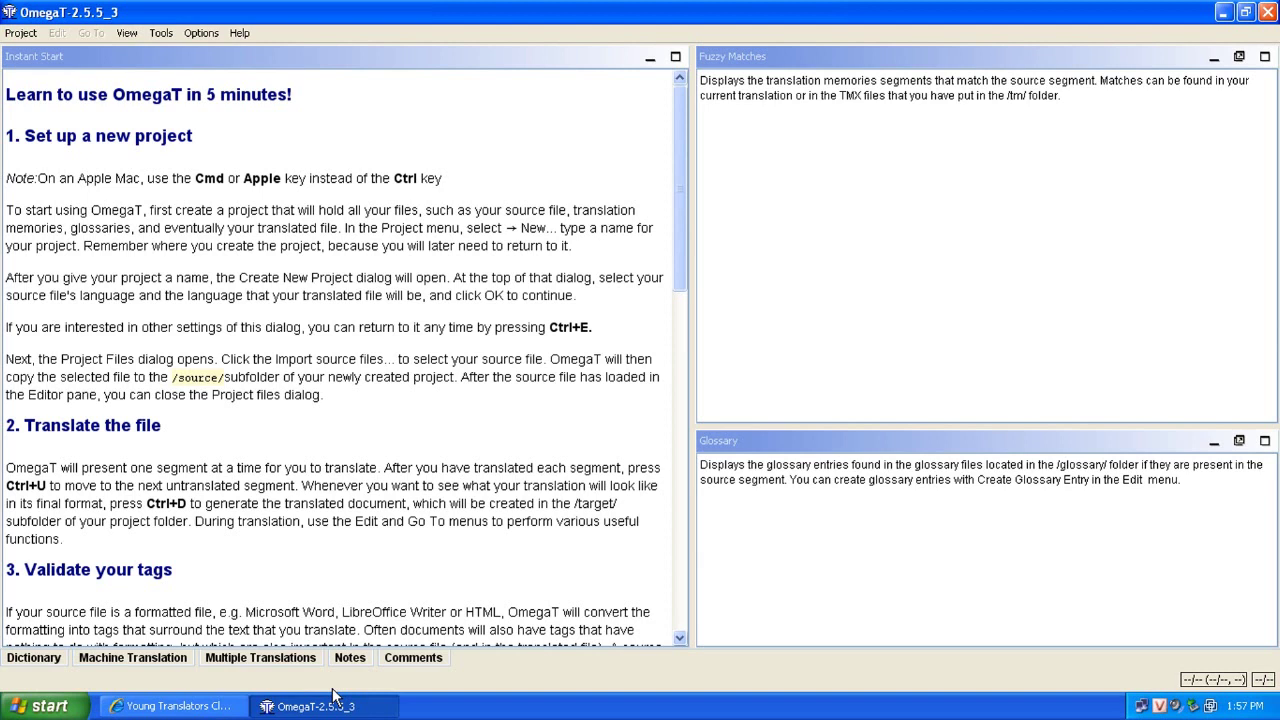
Step: Start a new translation project named "OmegaT Project" in My Documents
key("alt")
key("Down")
key("Down")
key("Up")
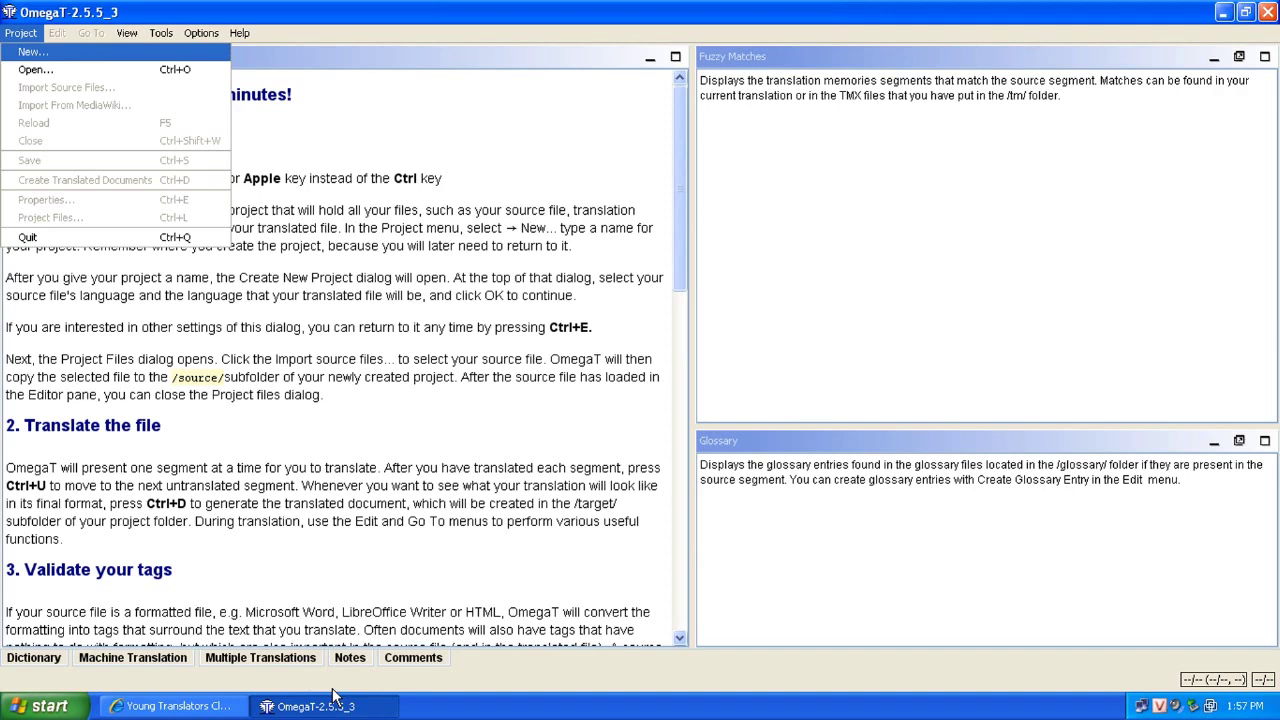
key("Return")
type("OmegaT Project")
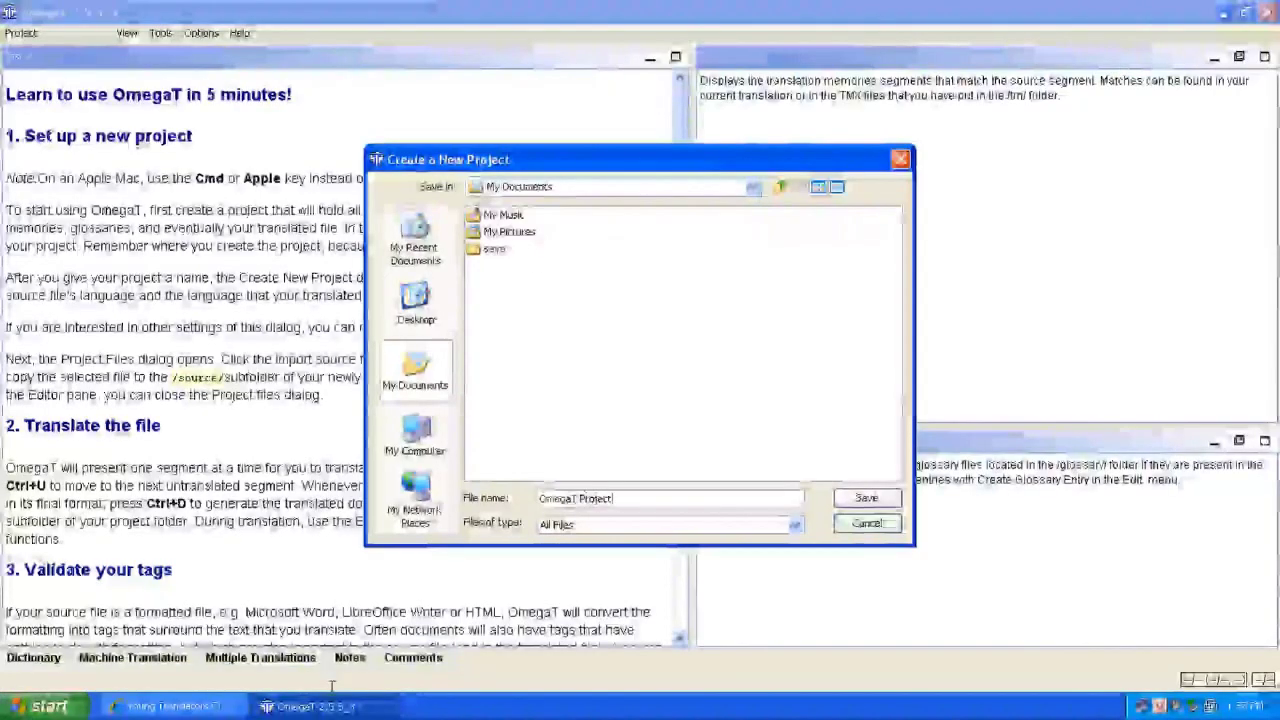
key("Return")
Step: Set the new project's translated files language to VI (Vietnamese)
key("alt+Down")
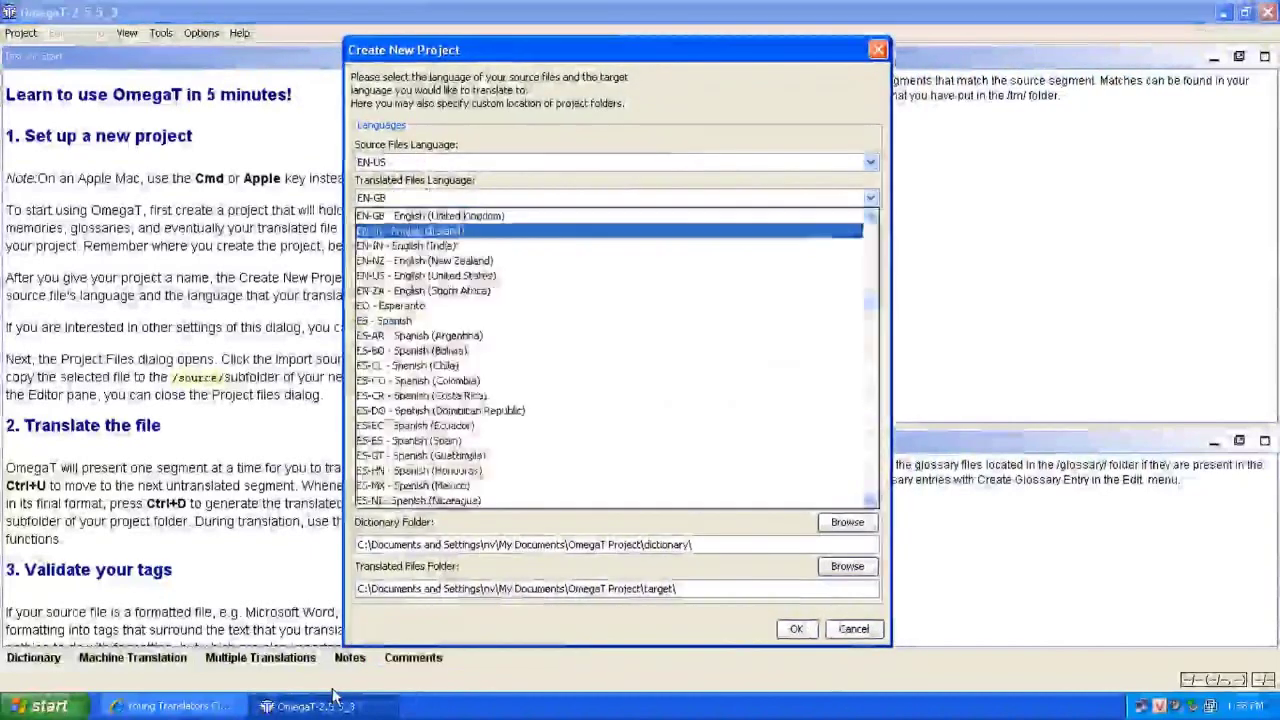
key("Page_Down")
scroll(608, 357, "down", 20)
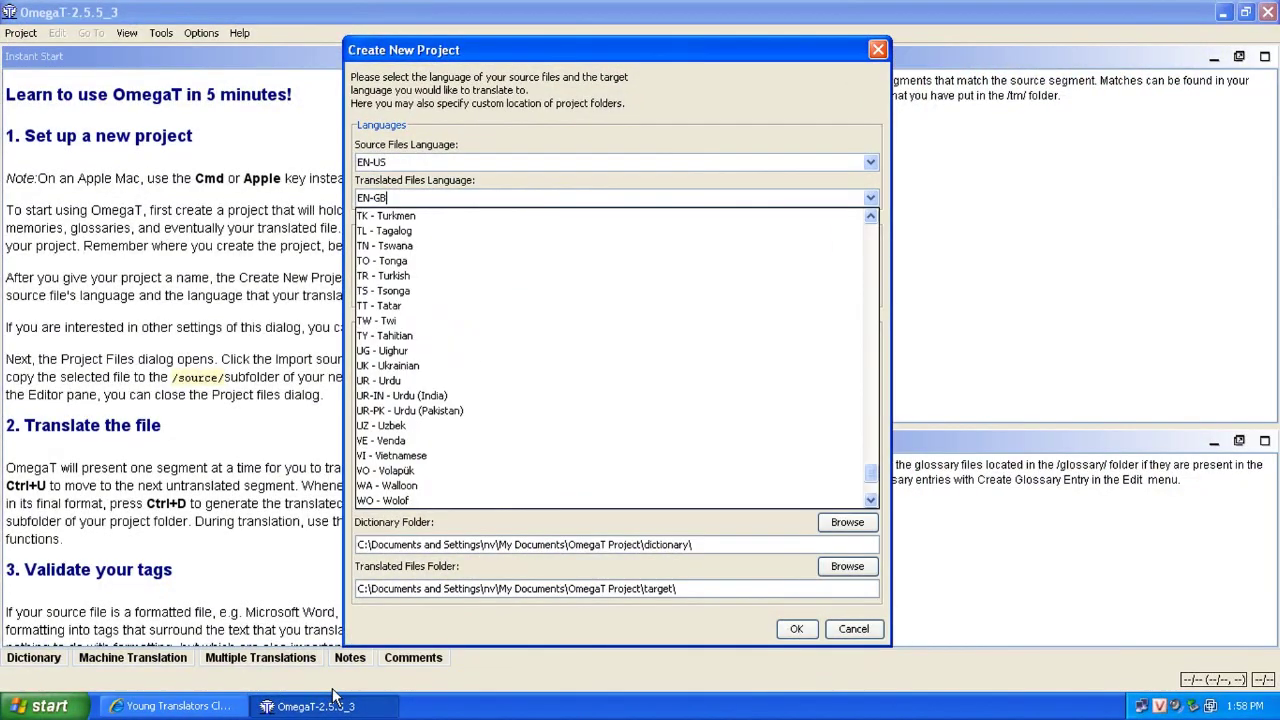
key("Down")
key("Down")
key("Down")
key("Down")
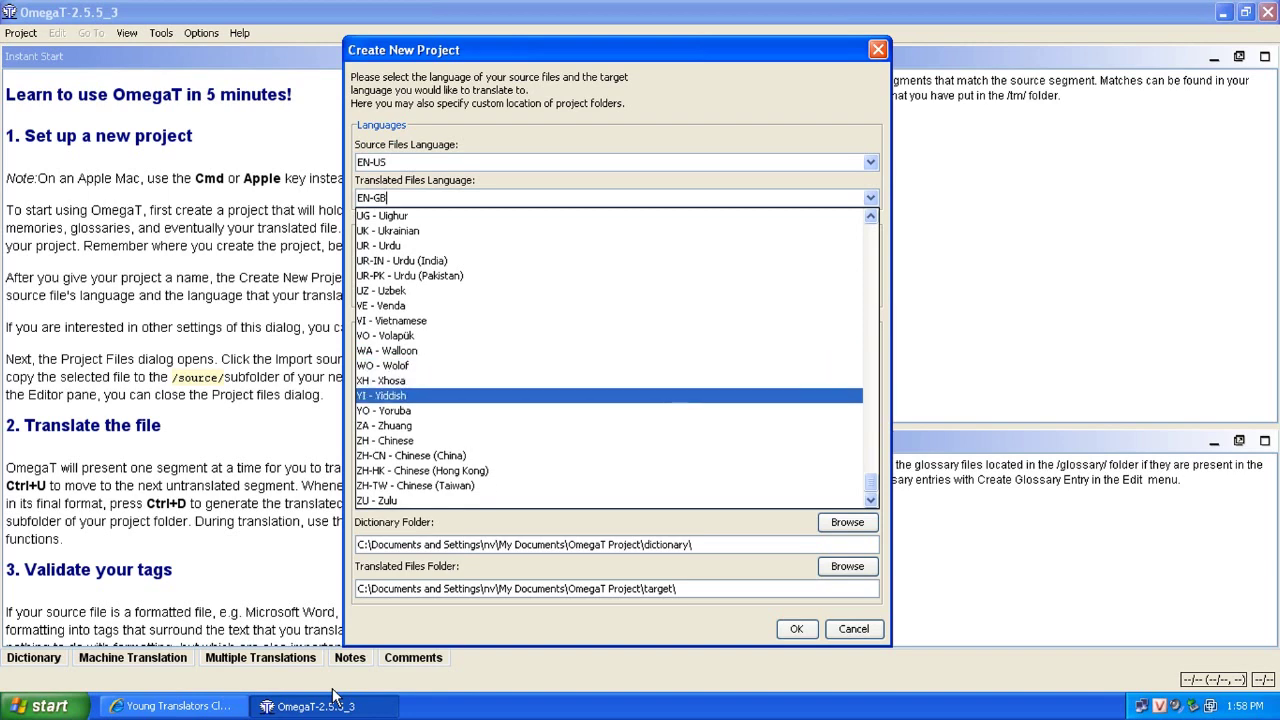
key("Up")
key("Up")
key("Up")
key("Up")
key("Up")
key("Return")
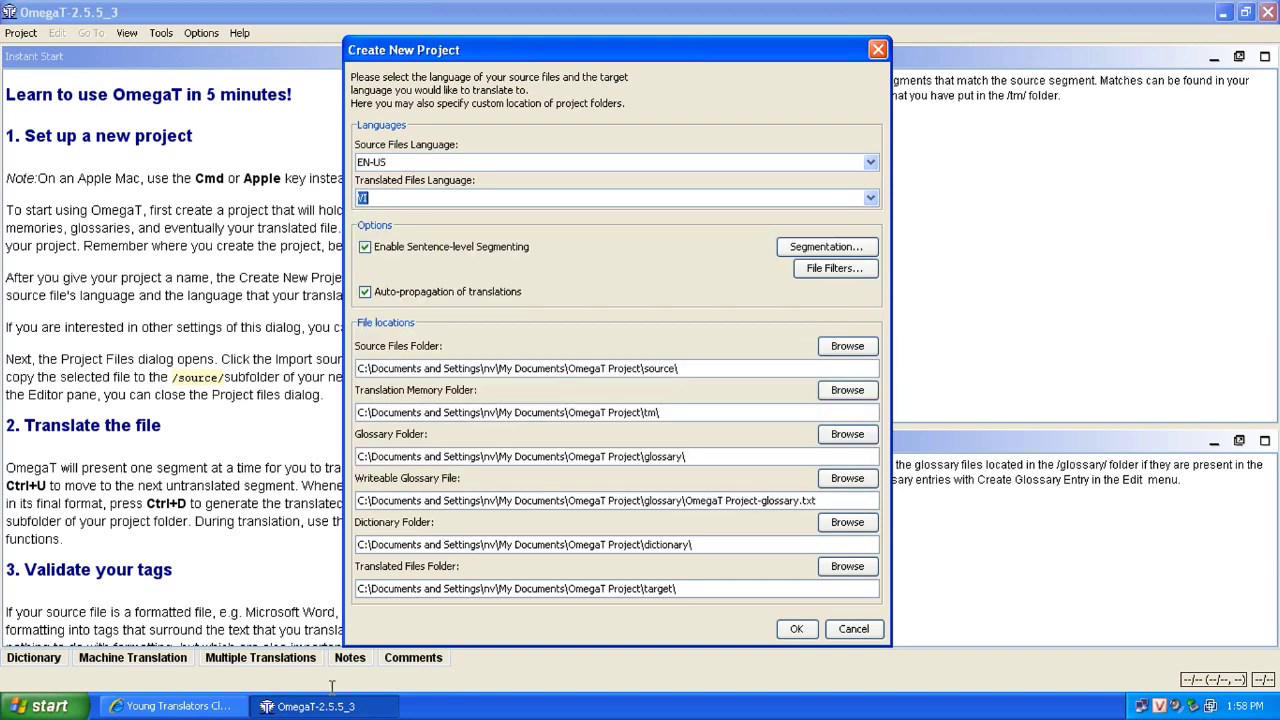
Step: Review the new project's source, translation memory, glossary, dictionary and translated files folder locations
key("Tab")
key("shift+Home")
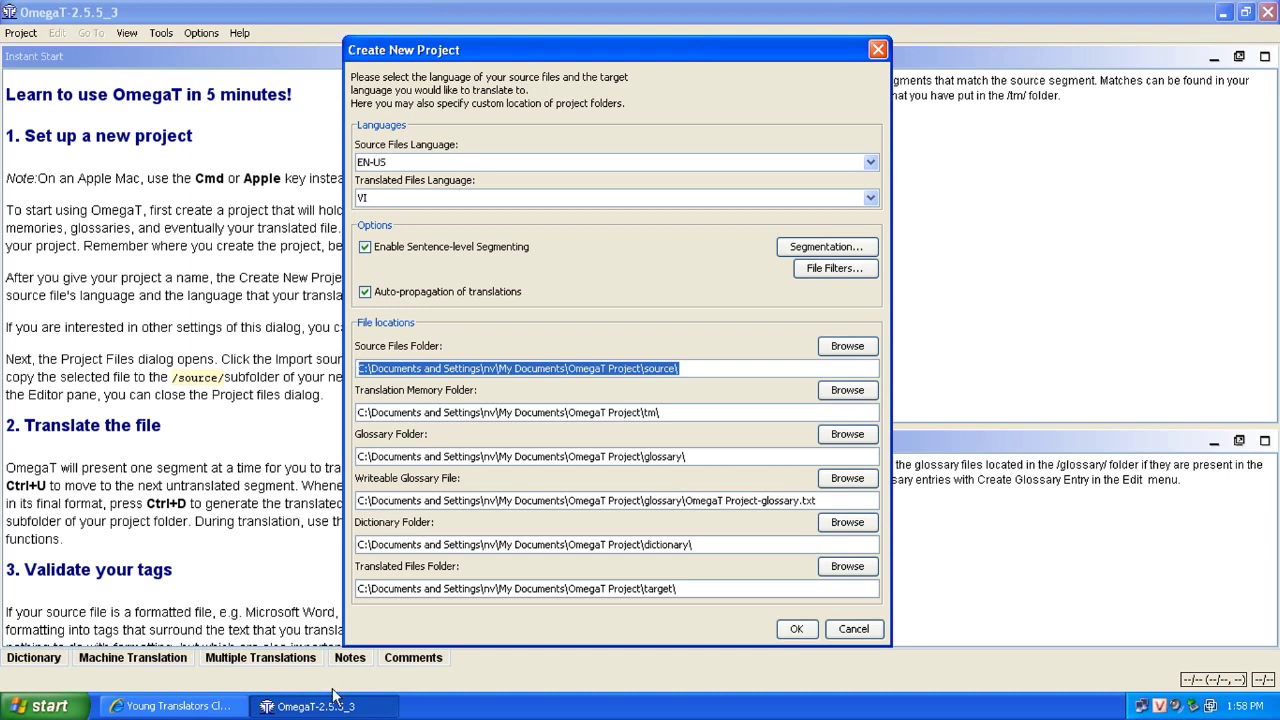
key("Tab")
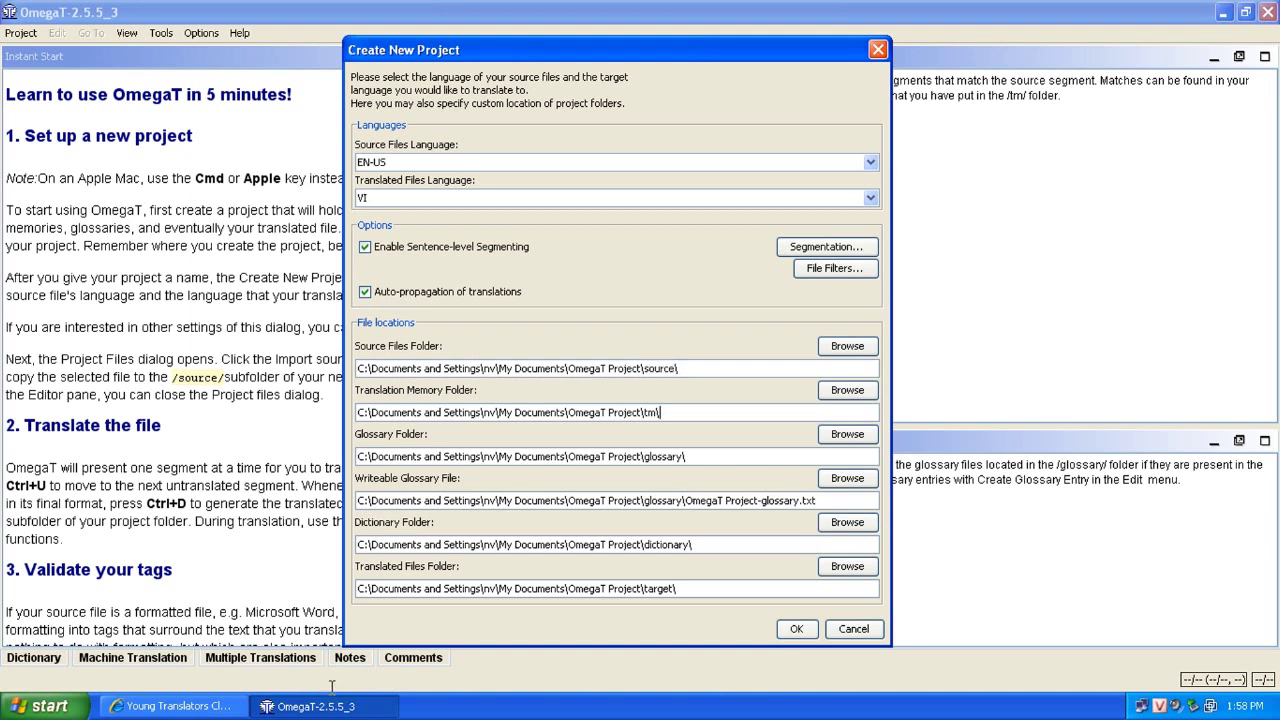
key("shift+Home")
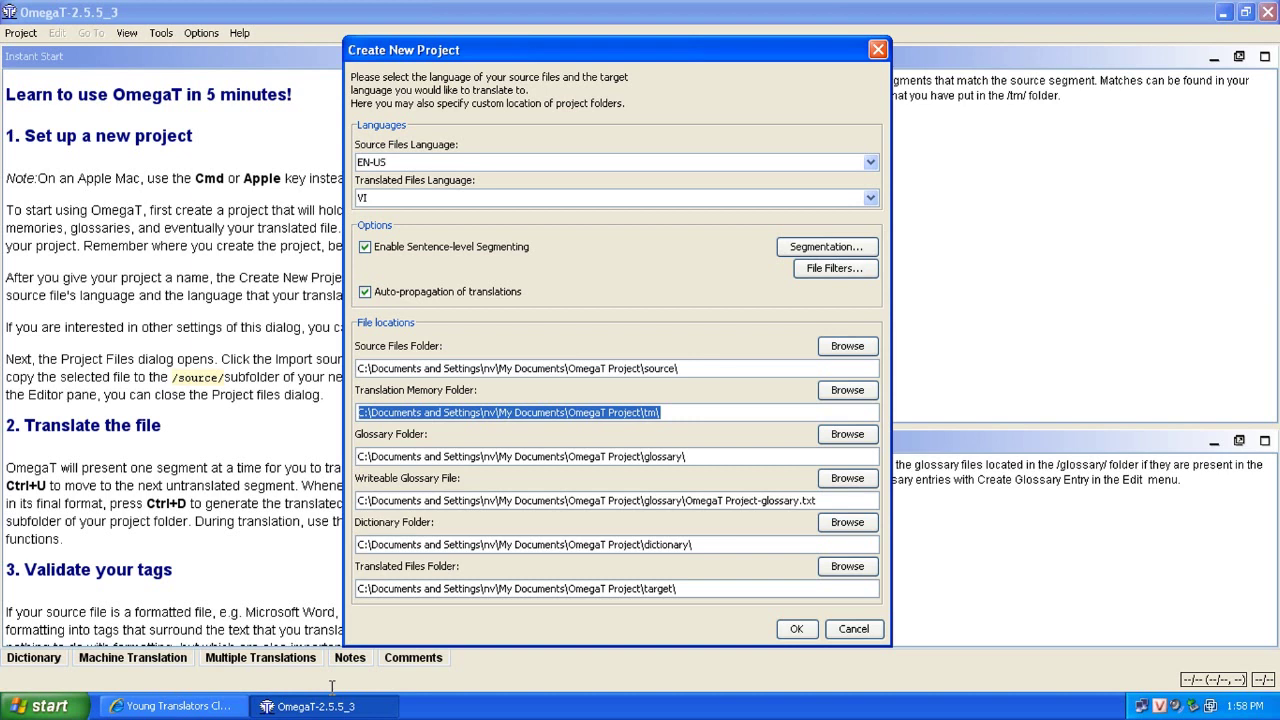
left_click_drag(686, 456, 356, 456)
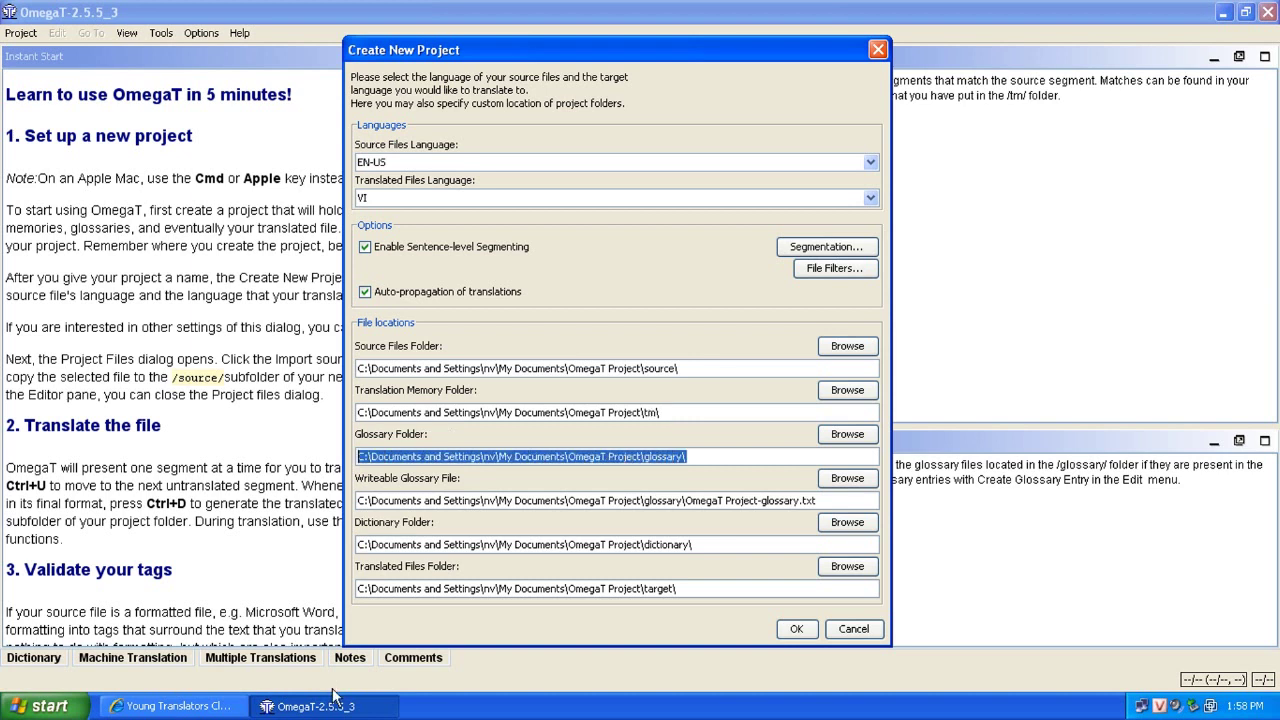
key("Tab")
key("Tab")
key("shift+Left")
key("shift+Left")
key("shift+Left")
key("shift+Left")
key("shift+Left")
key("shift+Left")
key("shift+Left")
key("shift+Left")
key("shift+Left")
key("shift+Left")
key("shift+Left")
key("shift+Left")
key("shift+Left")
key("shift+Left")
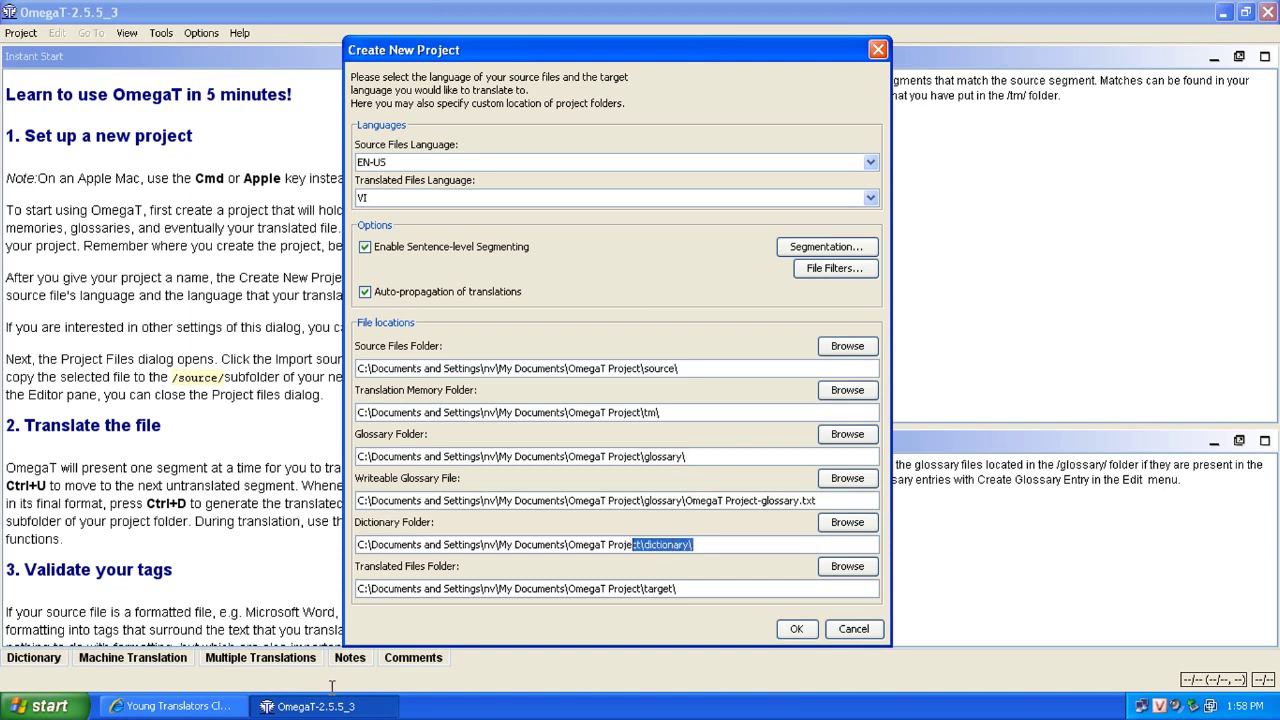
key("ctrl+shift+Left")
key("ctrl+shift+Left")
key("ctrl+shift+Left")
key("ctrl+shift+Left")
key("ctrl+shift+Left")
key("ctrl+shift+Left")
key("ctrl+shift+Left")
key("ctrl+shift+Left")
key("ctrl+shift+Left")
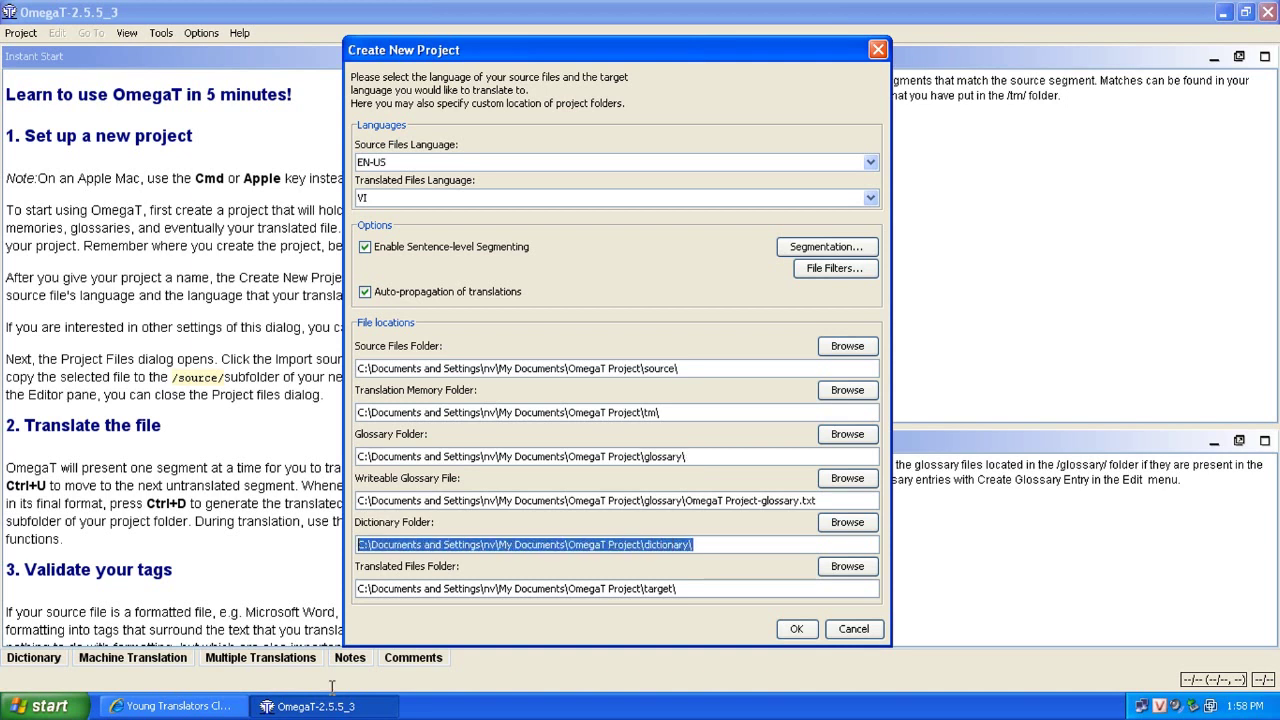
key("Tab")
key("Tab")
key("shift+Home")
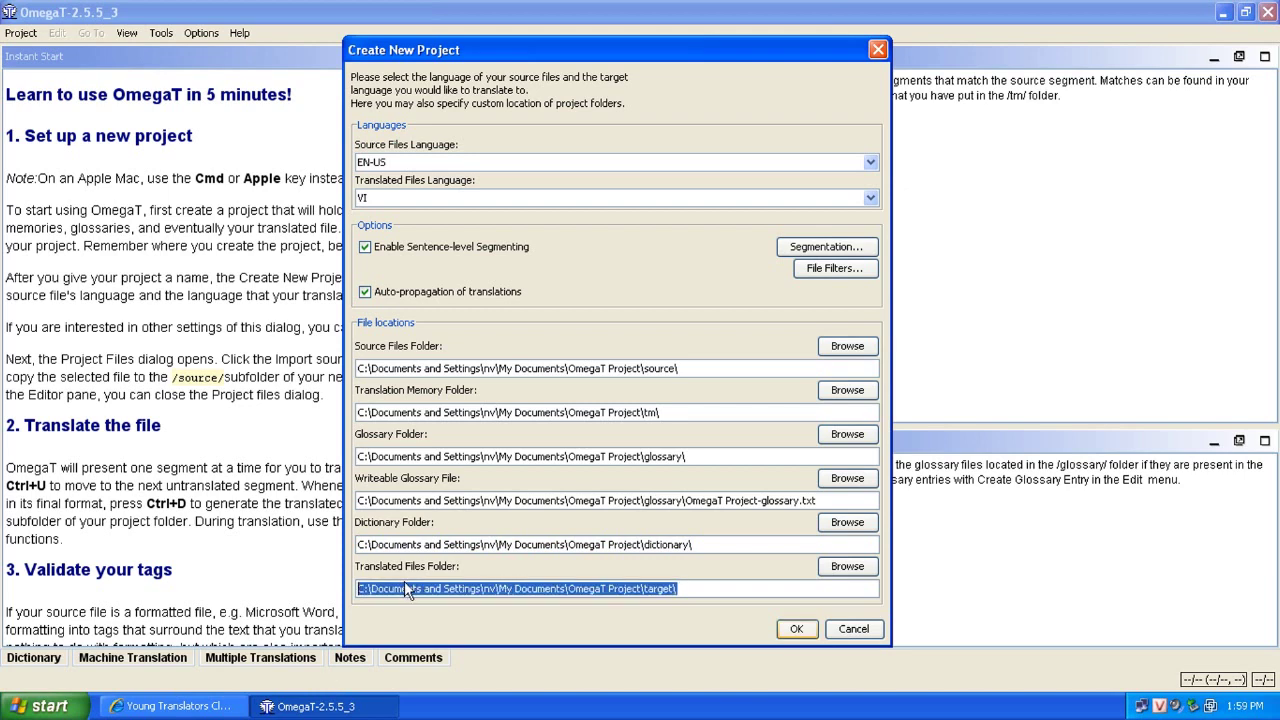
Step: Create the project with the default folders and import Test.utf8 from the desktop as its source file
key("Return")
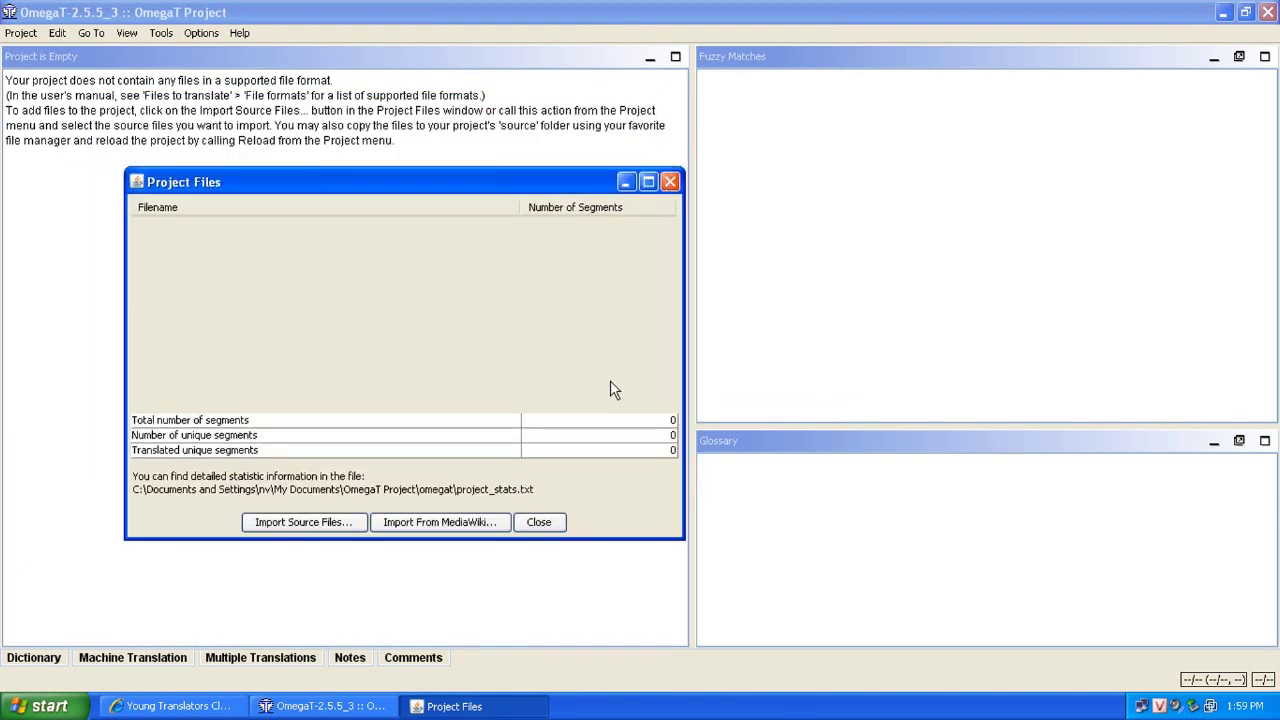
left_click(317, 546)
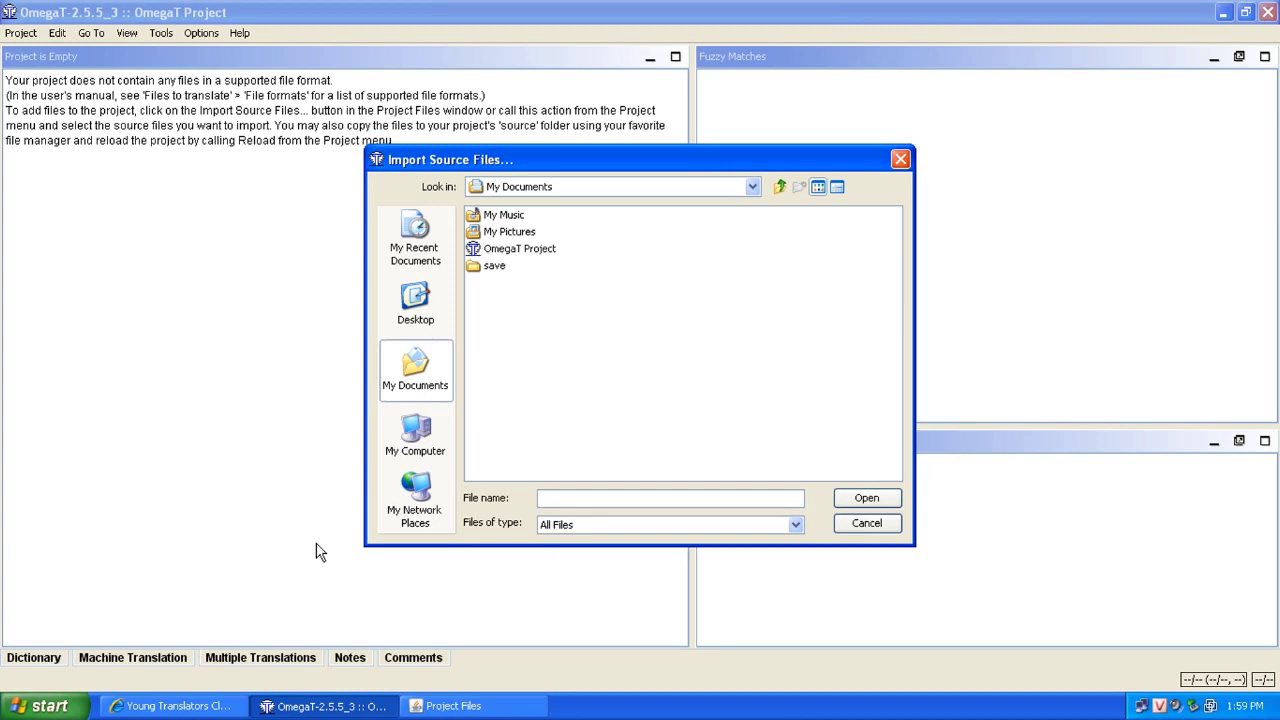
left_click(415, 304)
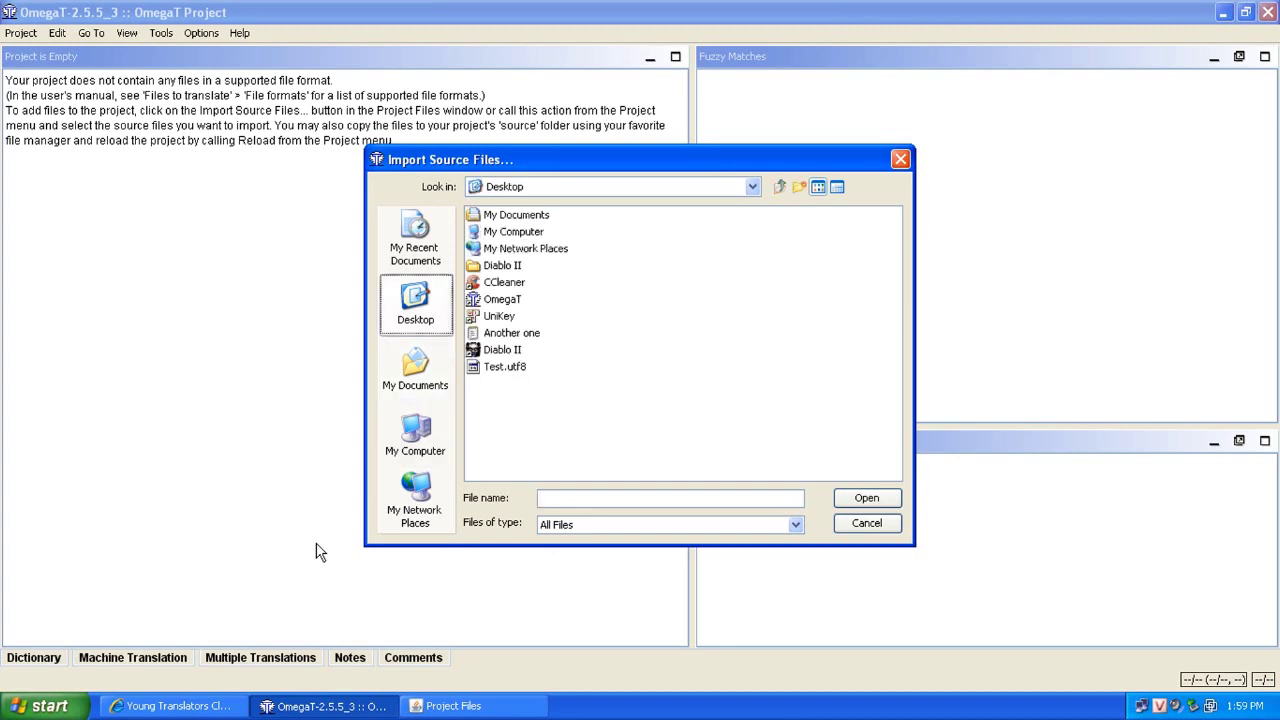
double_click(504, 366)
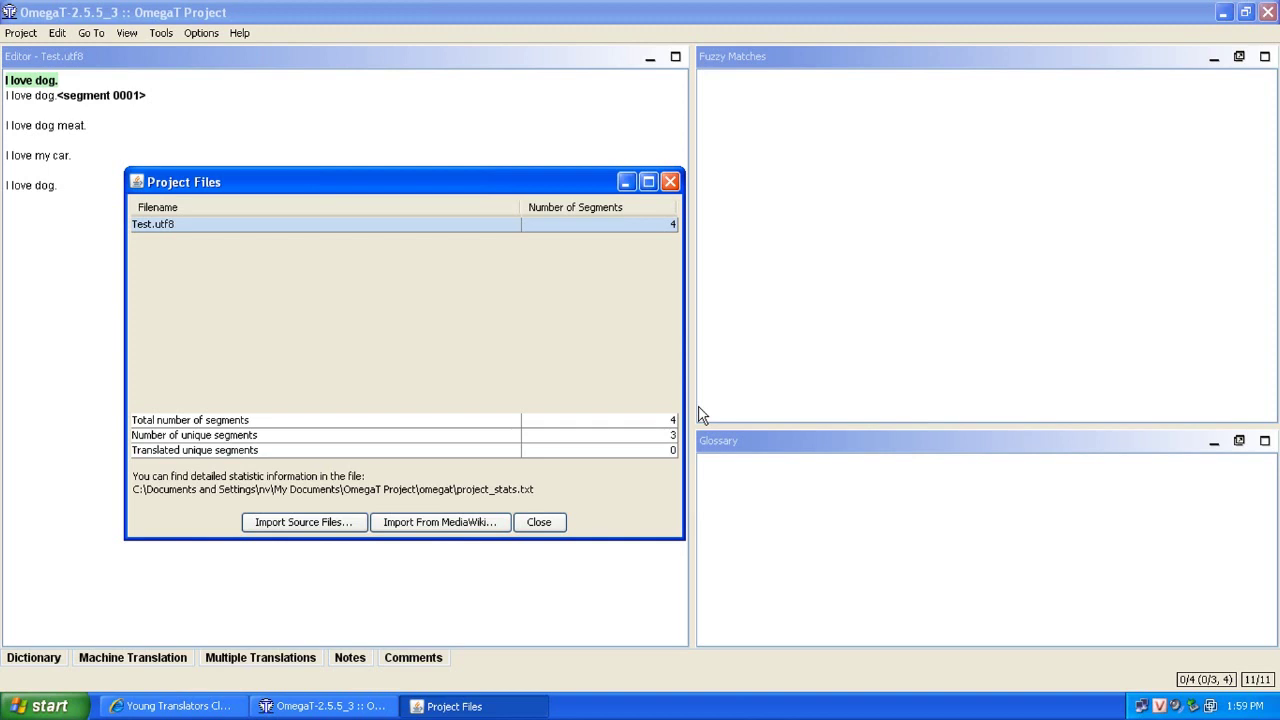
Step: Check the number of unique segments in the project statistics and close the Project Files window
key("Down")
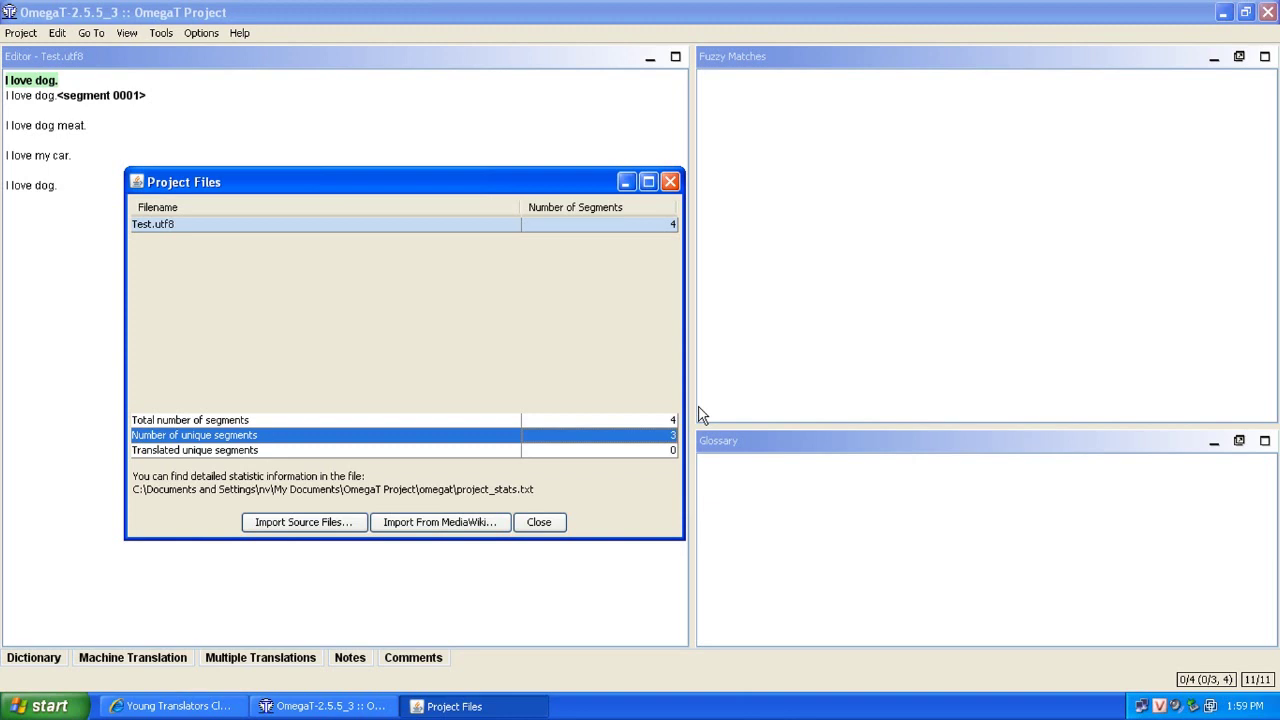
key("Tab")
key("space")
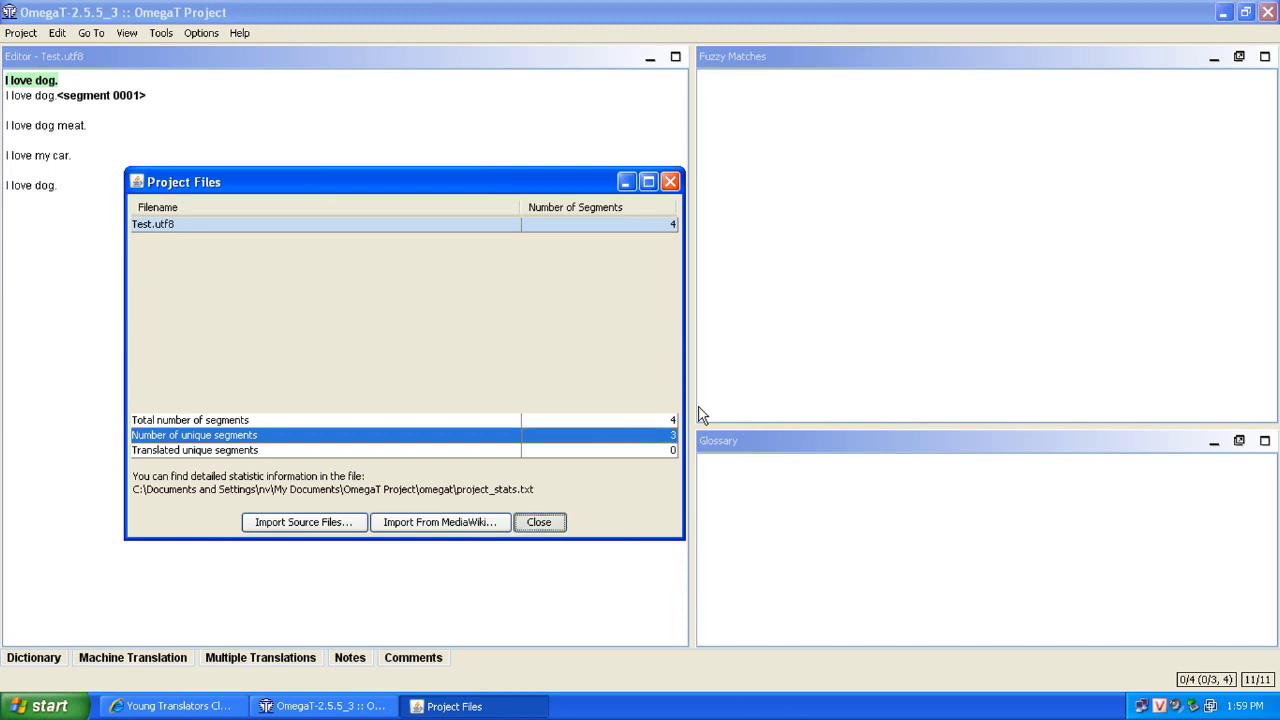
key("Return")
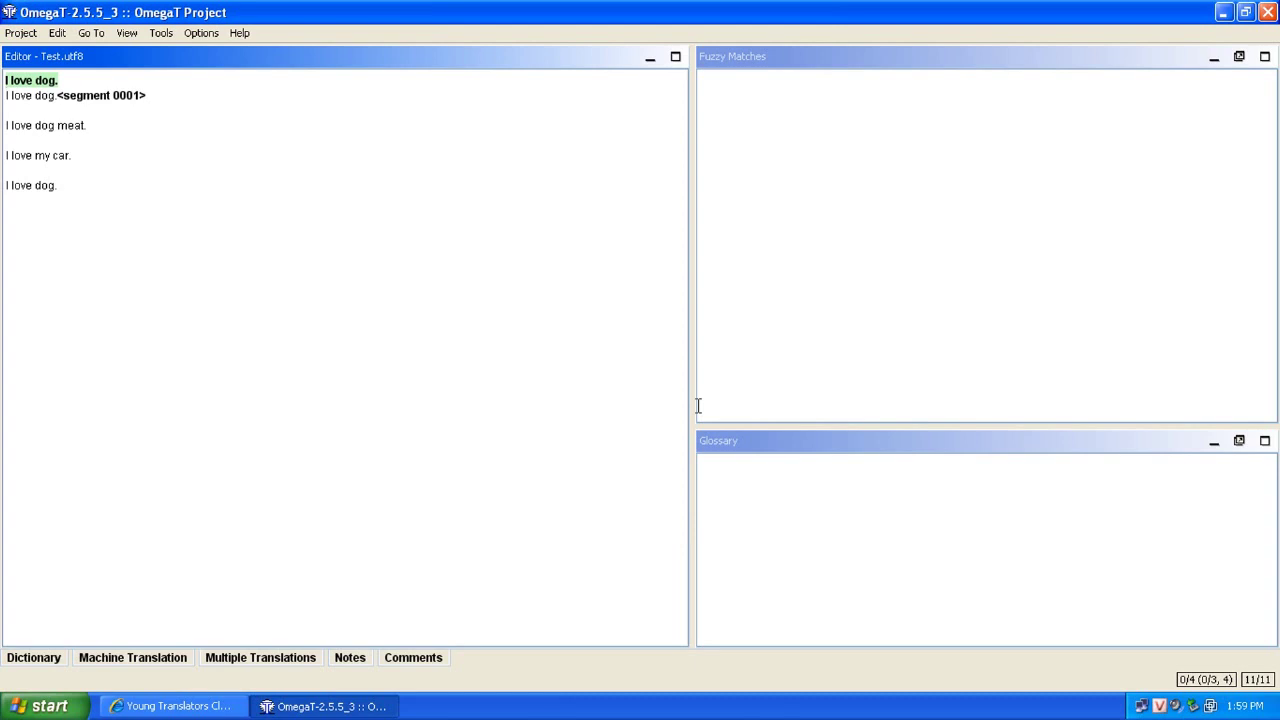
Step: Create a glossary entry for "dog" from the first segment, with target term "chó" and comment "Thịt chó rất ngon"
key("Right")
key("Right")
key("Right")
key("Right")
key("Right")
key("Right")
key("Right")
key("Right")
key("Right")
key("Left")
key("shift+Right")
key("shift+Right")
key("shift+Right")
key("alt+o")
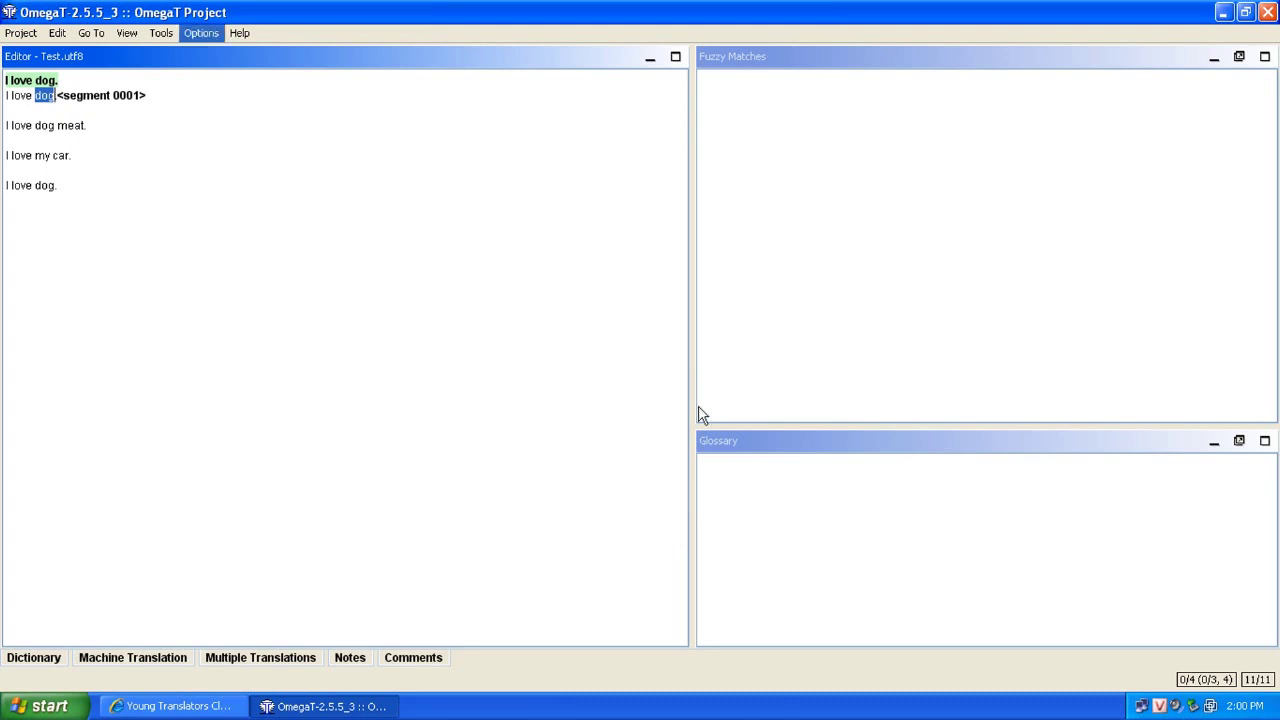
key("alt+e")
key("Return")
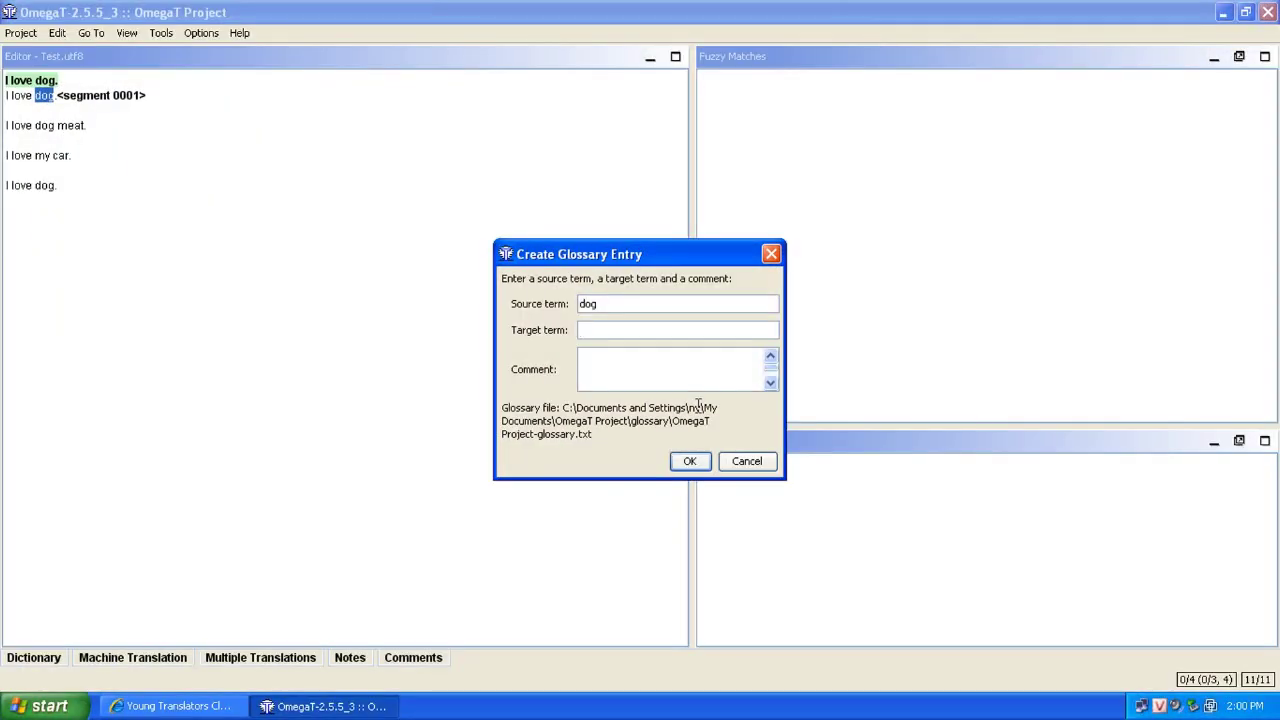
type("chos")
key("BackSpace")
key("BackSpace")
type("ó")
key("Tab")
type("Thi")
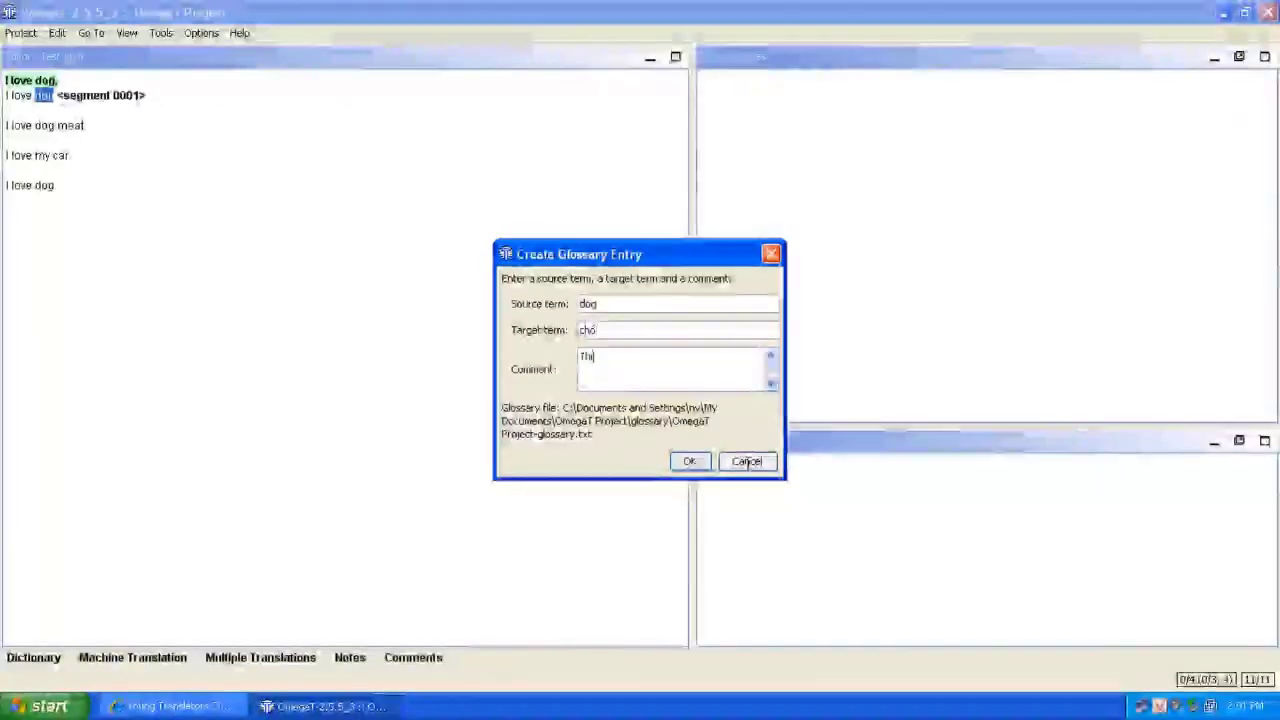
type("t chó rất ngon")
left_click(689, 461)
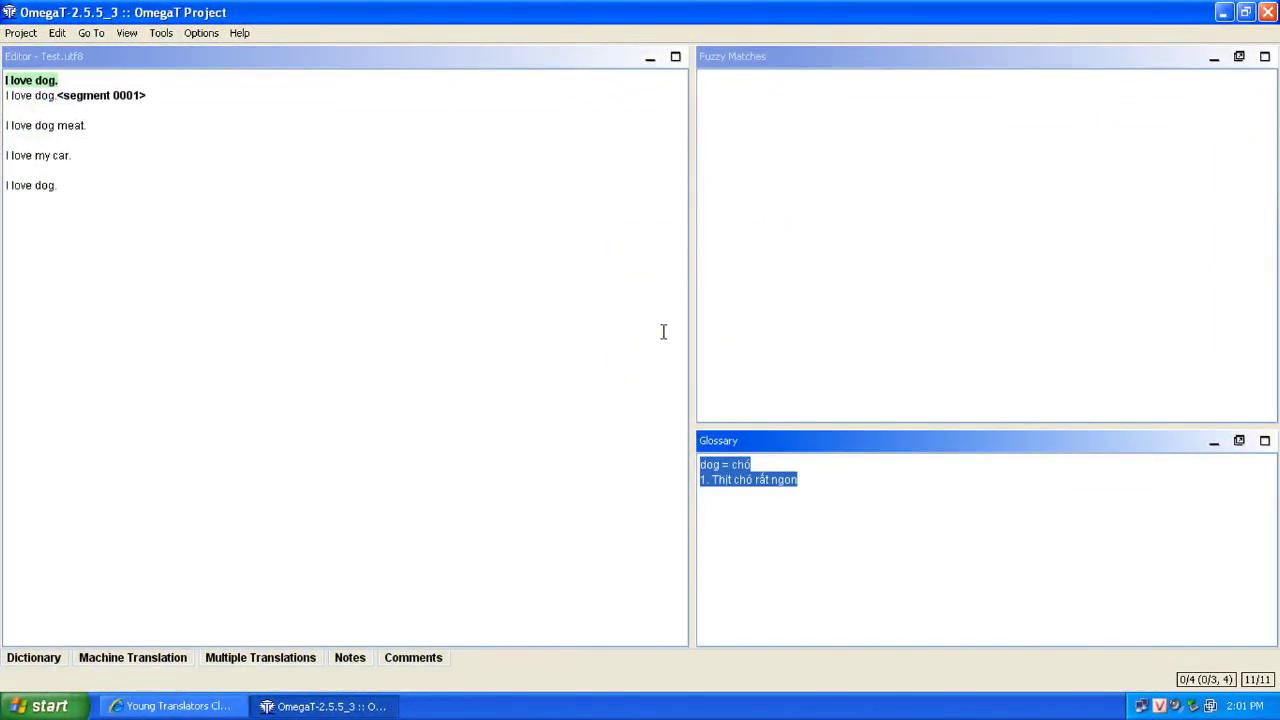
Step: Translate the first segment, "I love dog.", as "Tôi yêu chó." and go on to the following segment
left_click(663, 332)
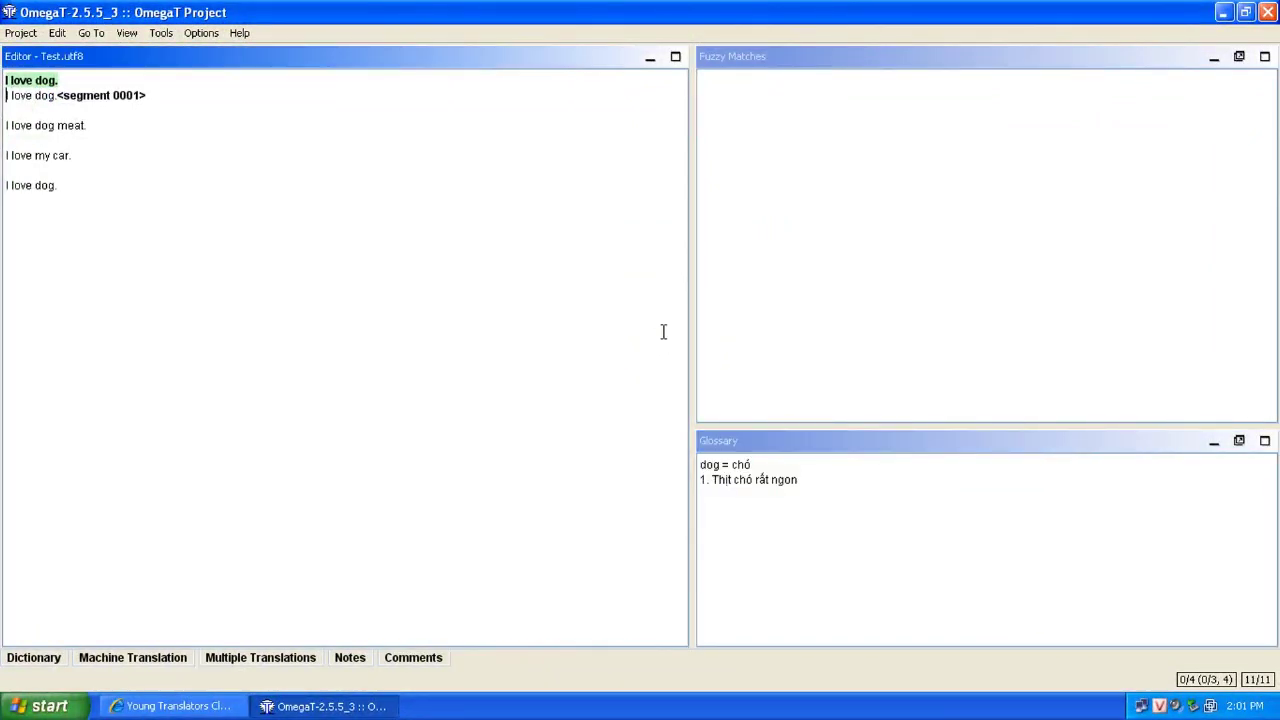
key("shift+Right")
key("shift+Right")
key("shift+Right")
key("shift+Right")
key("shift+Right")
key("shift+Right")
key("shift+Right")
key("shift+Right")
key("shift+Right")
key("shift+Right")
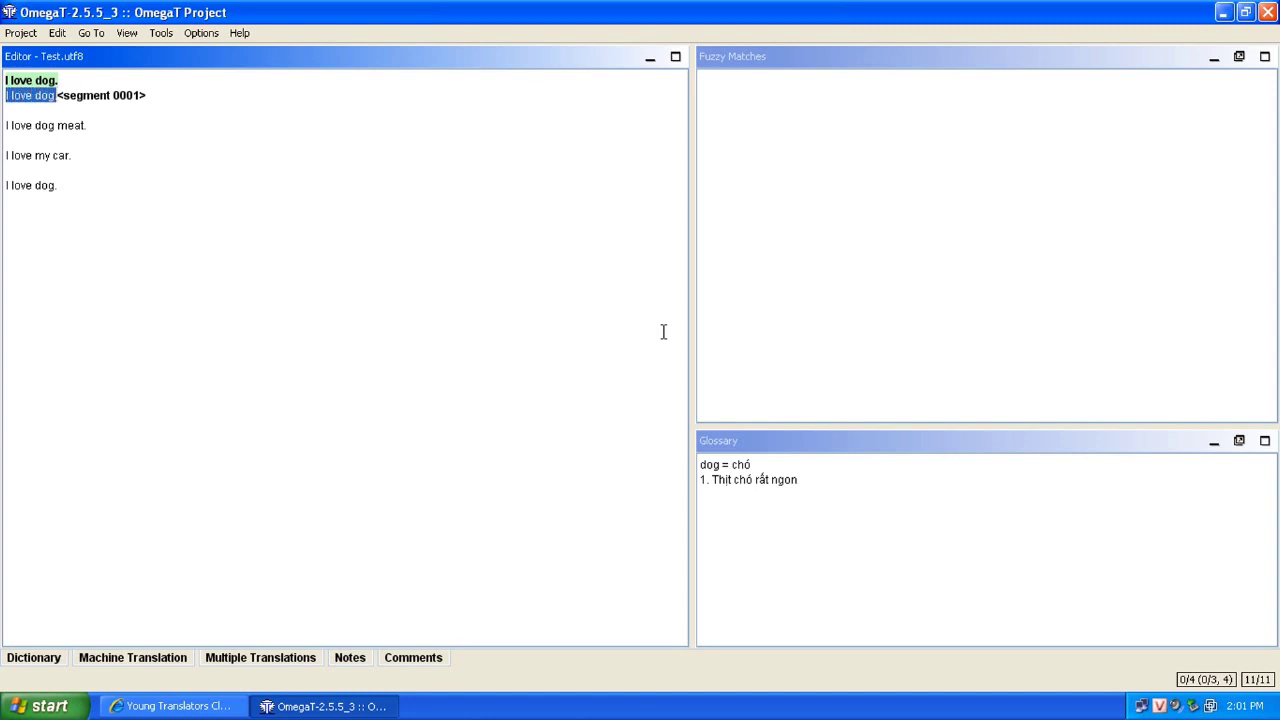
key("BackSpace")
type("Tôi")
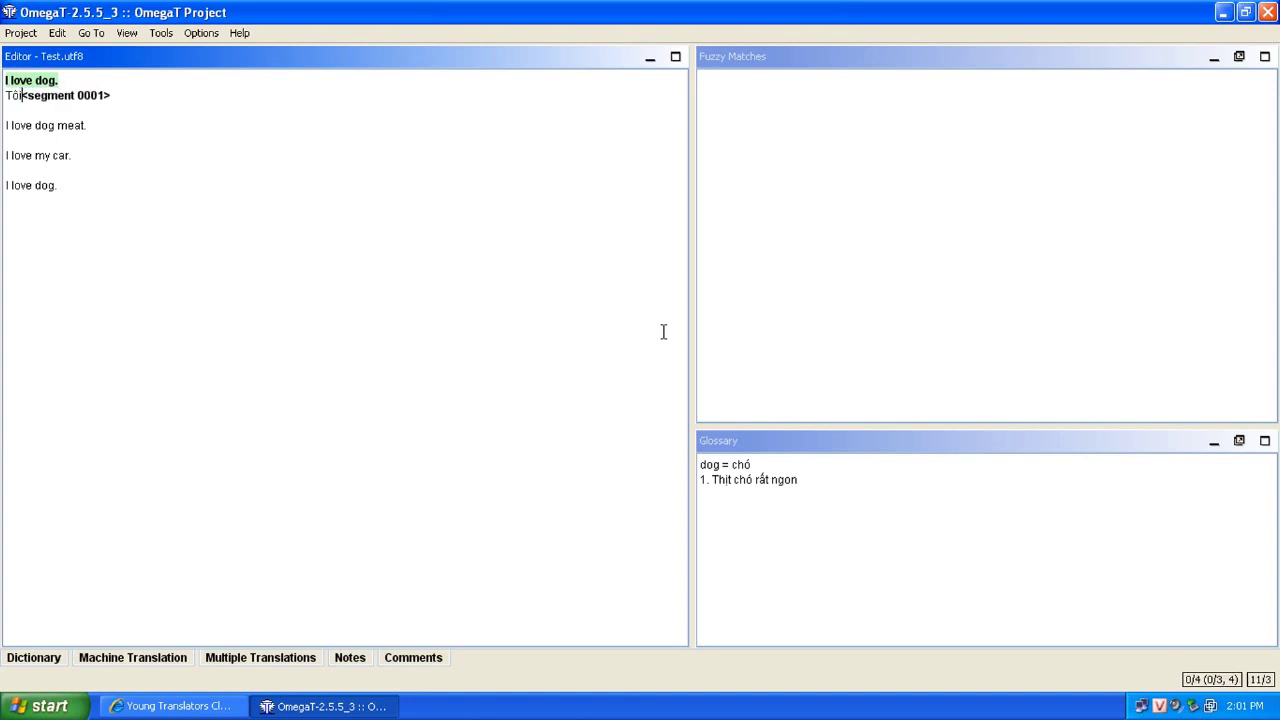
type(" yêu chó.")
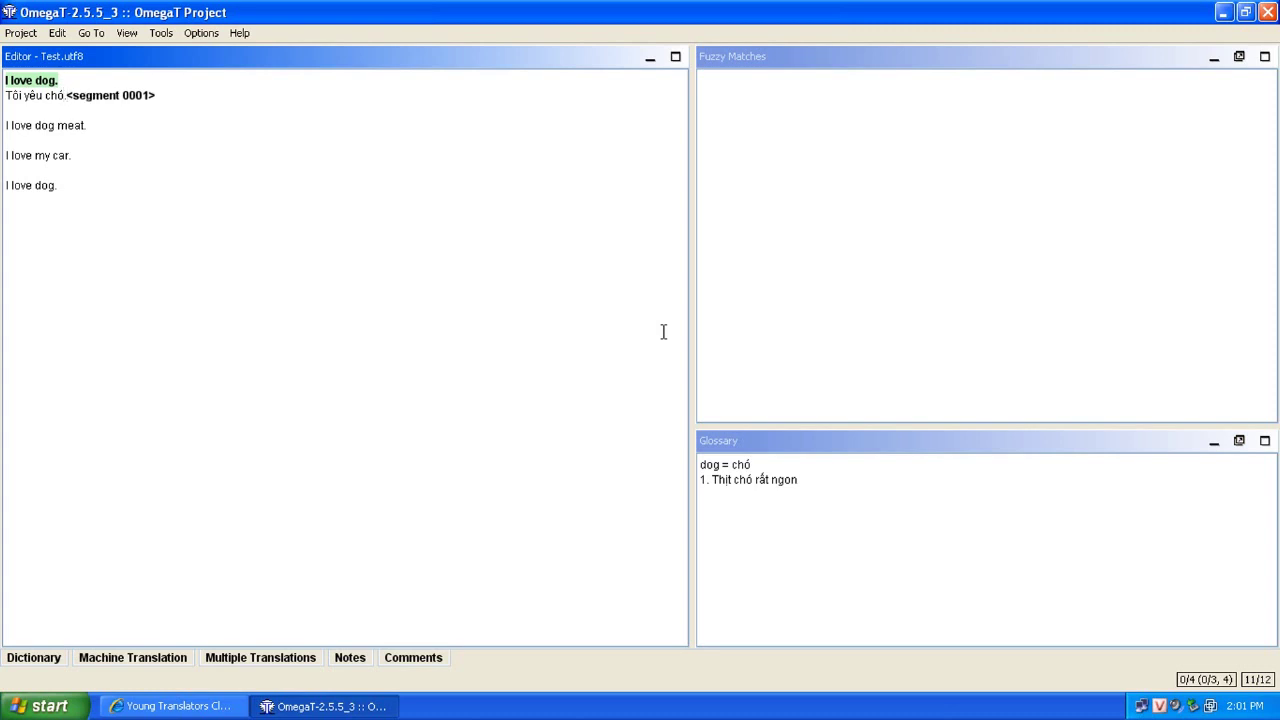
key("Return")
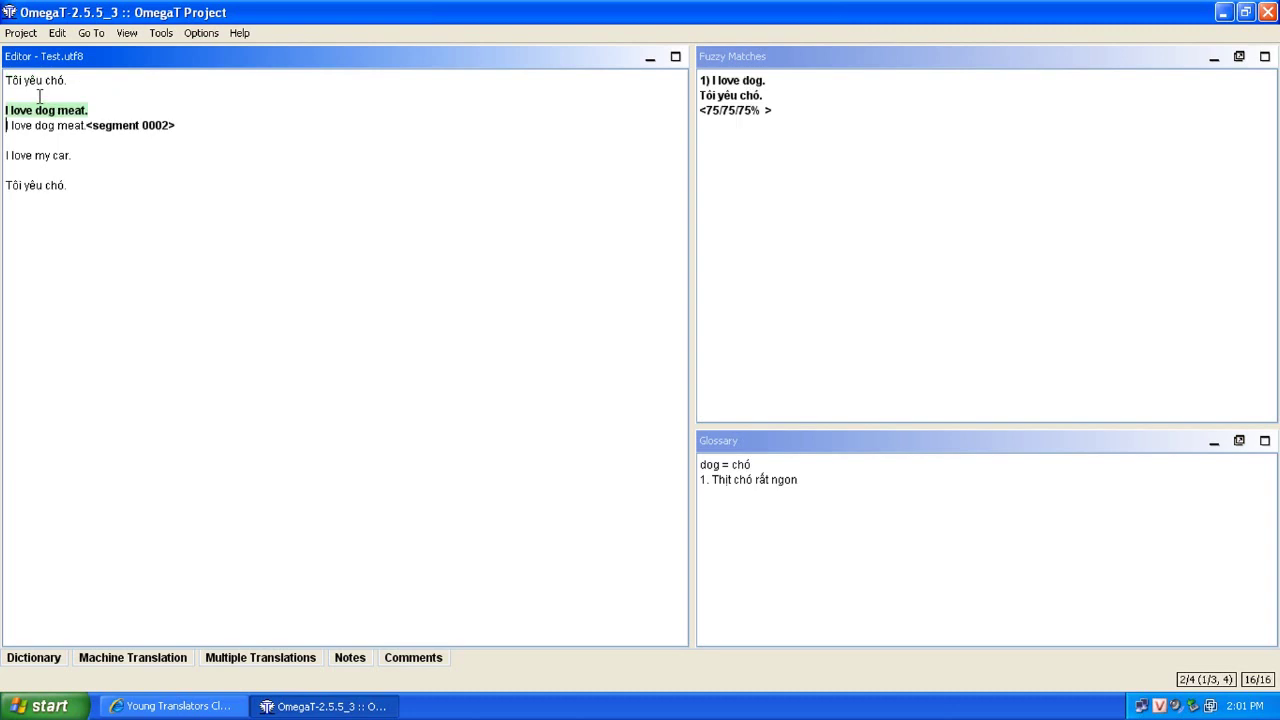
Step: Compare the second segment, "I love dog meat.", with its suggested fuzzy match
key("ctrl+Right")
key("ctrl+Right")
key("ctrl+Right")
key("ctrl+shift+Left")
key("ctrl+shift+Left")
key("ctrl+shift+Left")
key("ctrl+Tab")
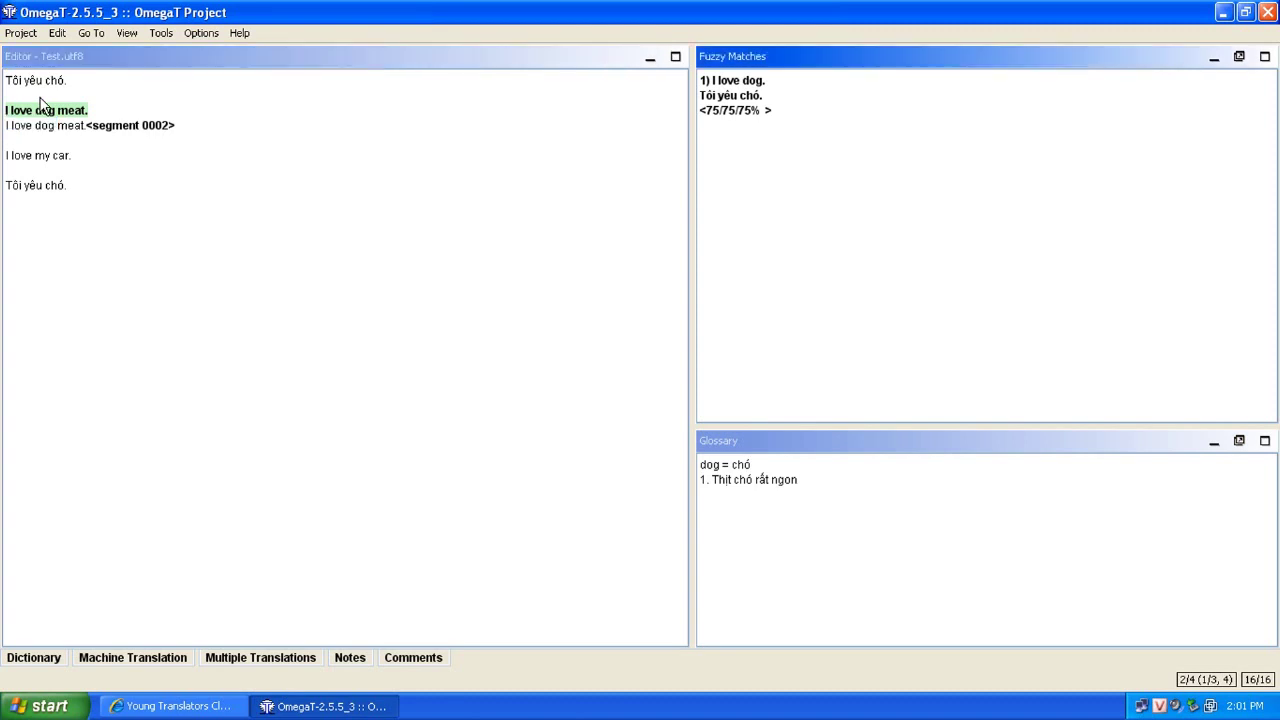
key("ctrl+a")
key("Left")
key("ctrl+Tab")
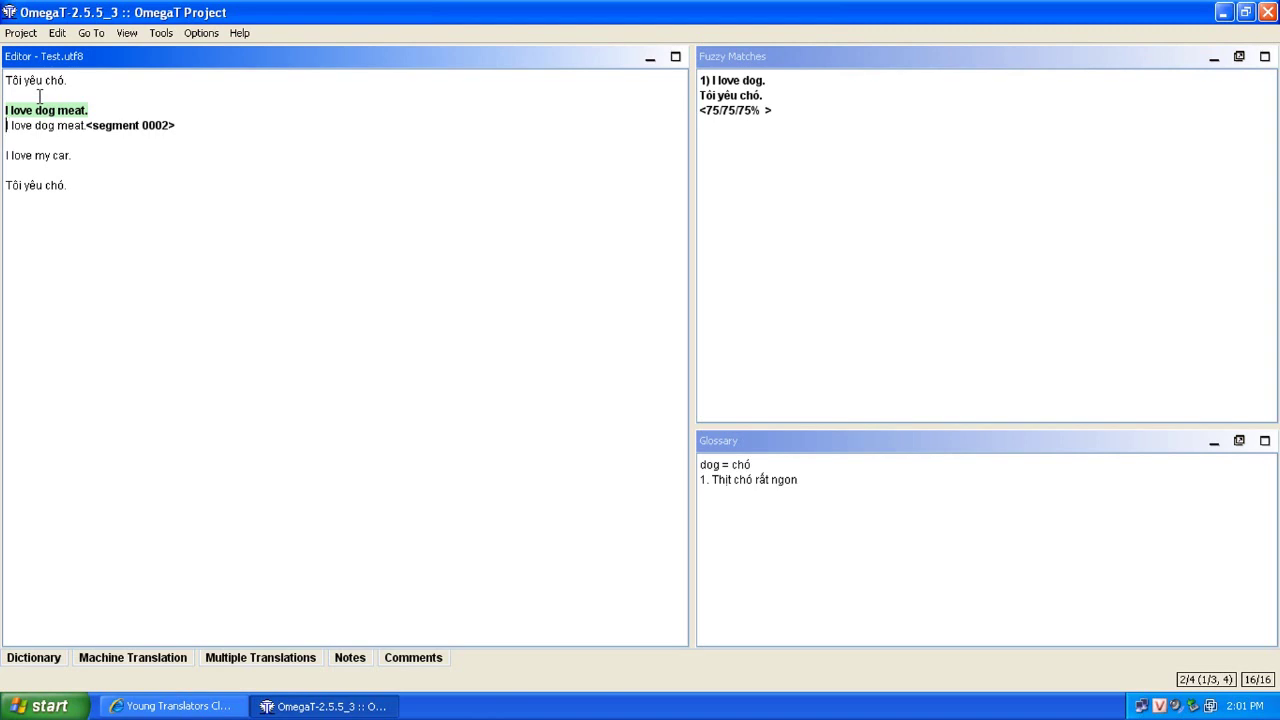
Step: Replace the second segment's text with the fuzzy match and edit it to read "Tôi thích thịt chó."
key("ctrl+r")
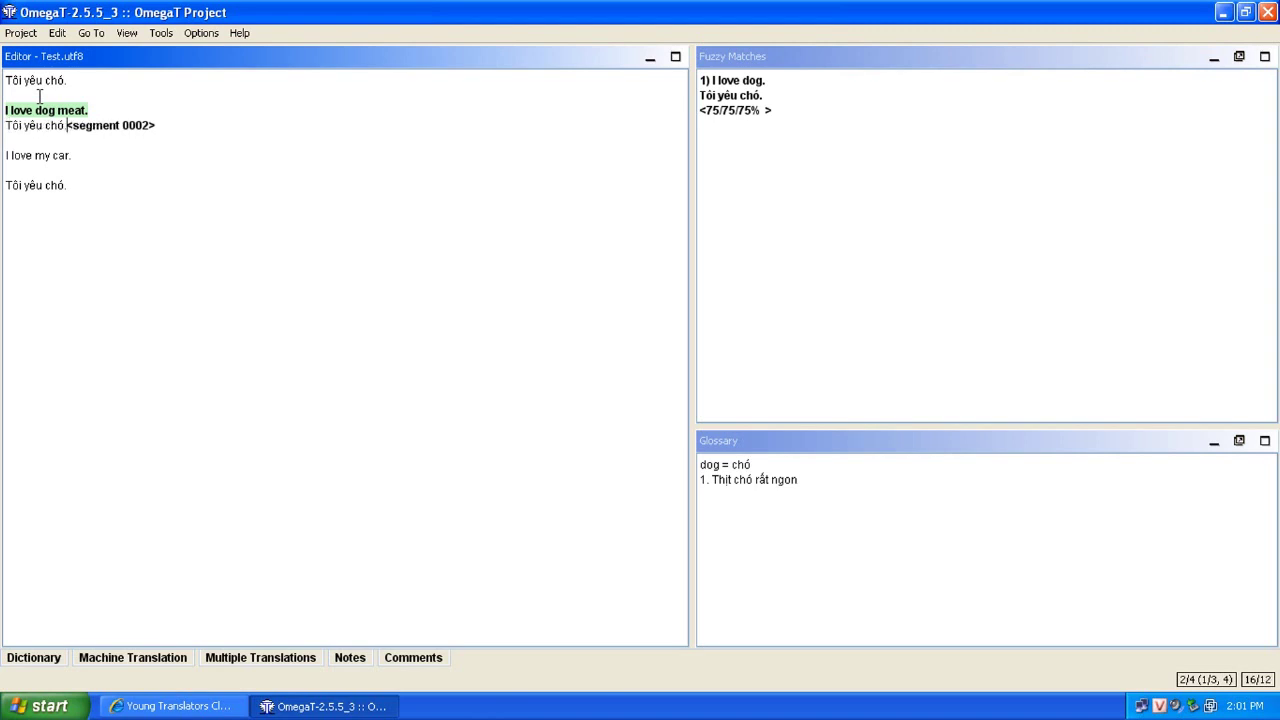
key("Left")
key("Left")
key("Left")
key("Left")
key("shift+Left")
key("shift+Left")
key("shift+Left")
type("thích thịt")
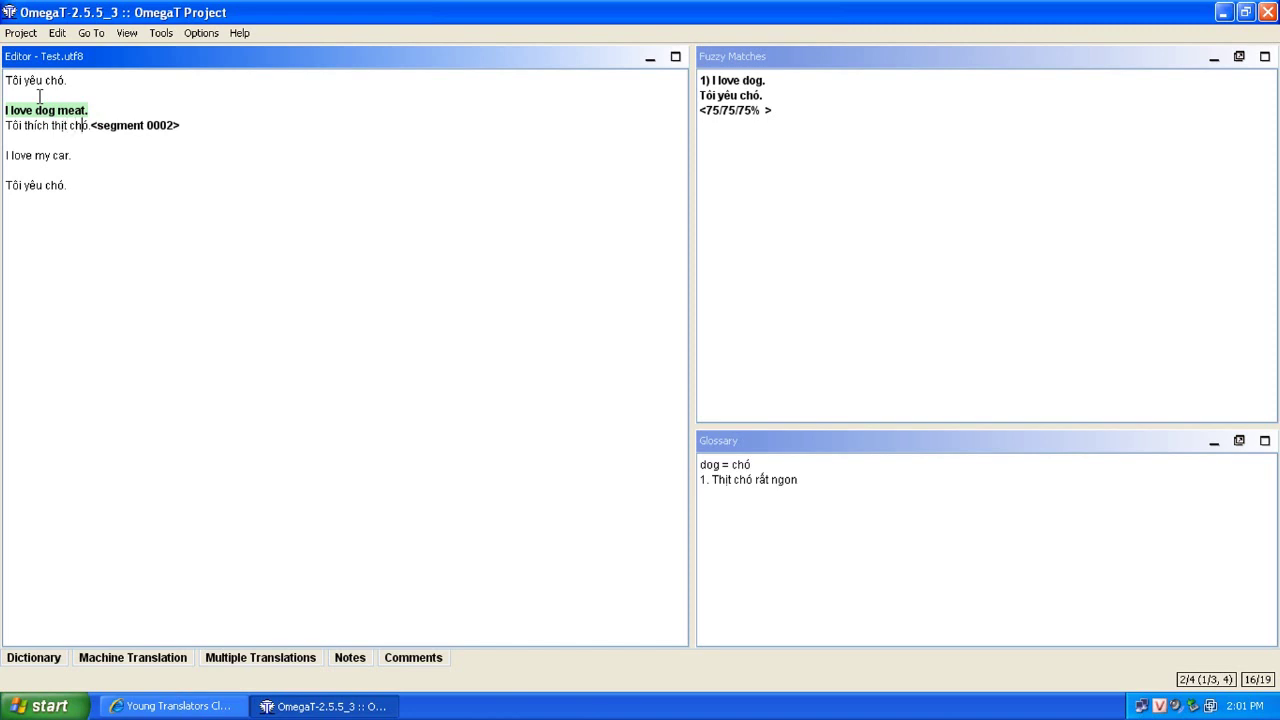
Step: End the second segment's translation with a full stop and go on to the segment "I love my car."
key("End")
key("BackSpace")
type(".")
key("Return")
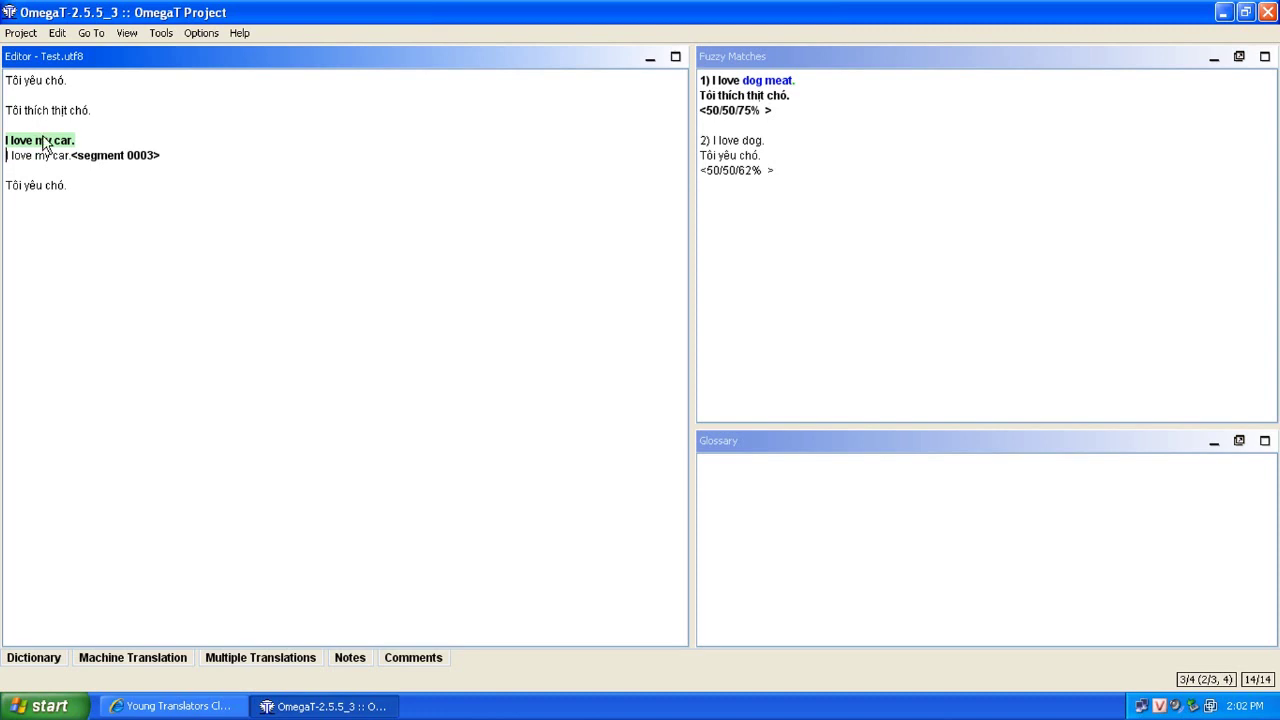
Step: Translate the third segment, "I love my car.", as "Tôi yêu xe cuả tôi." and go on to the fourth segment
mouse_move(775, 172)
left_mouse_down()
mouse_move(700, 138)
mouse_move(700, 78)
left_mouse_up()
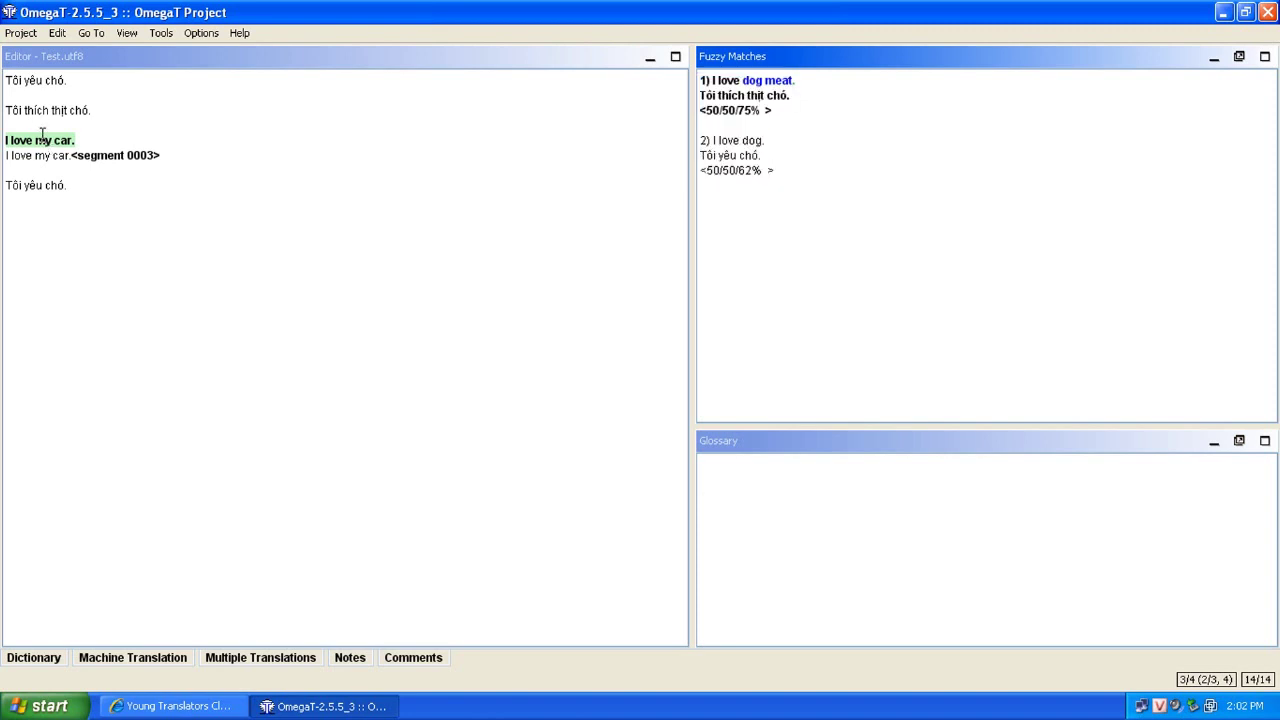
key("ctrl+Tab")
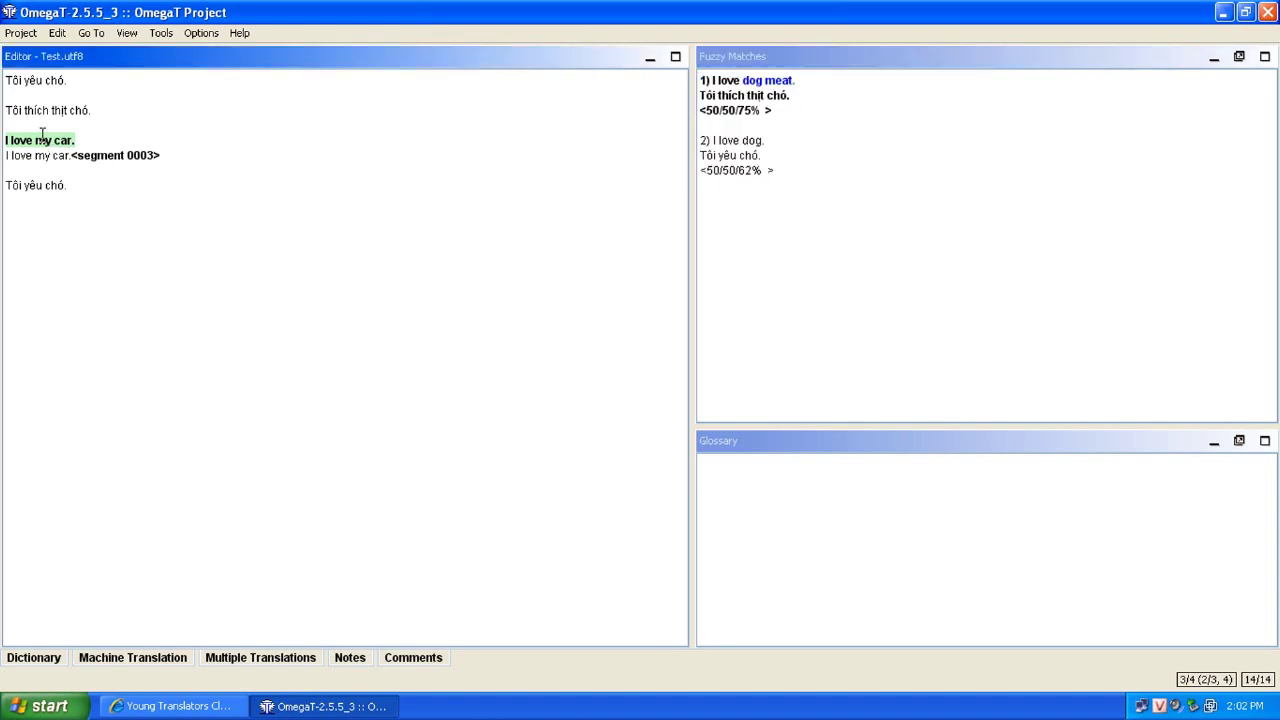
key("ctrl+shift+Left")
key("ctrl+shift+Left")
key("ctrl+shift+Left")
key("ctrl+shift+Left")
key("ctrl+shift+Left")
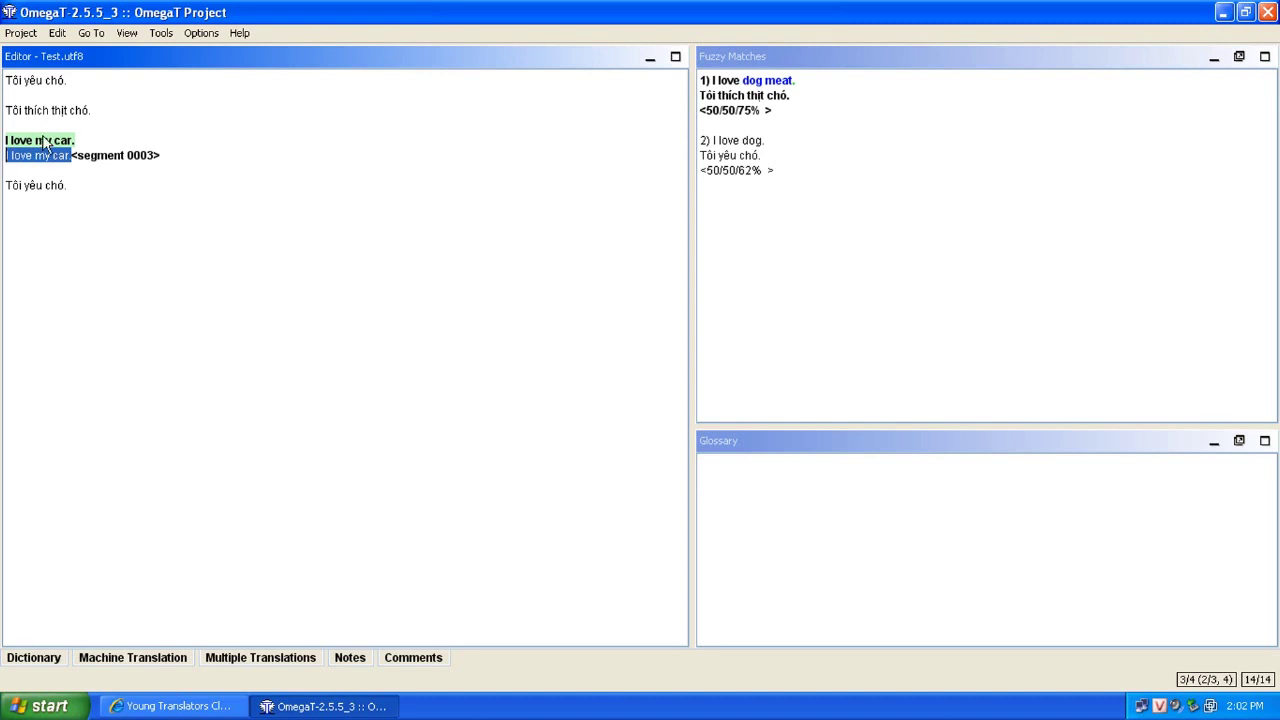
type("Tôi yêu xe cuả tôi.")
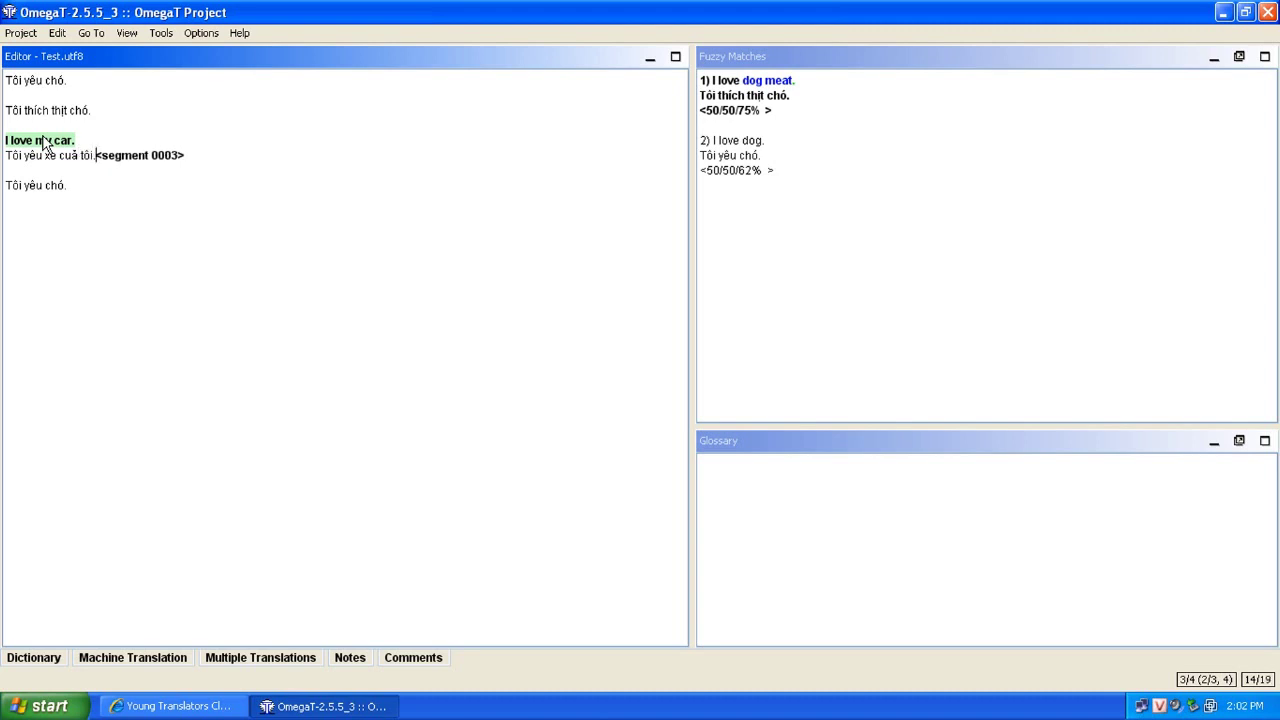
key("Return")
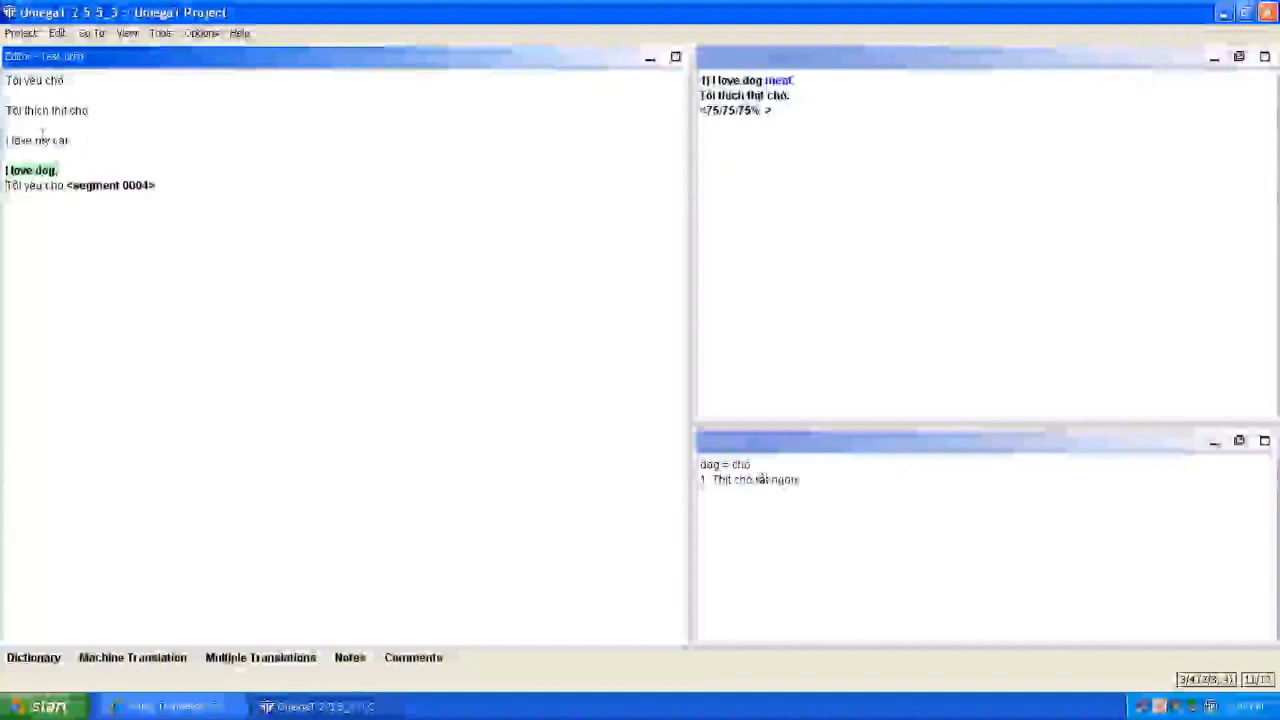
Step: Turn on colour marking of both untranslated and translated segments in the editor
key("alt+v")
key("u")
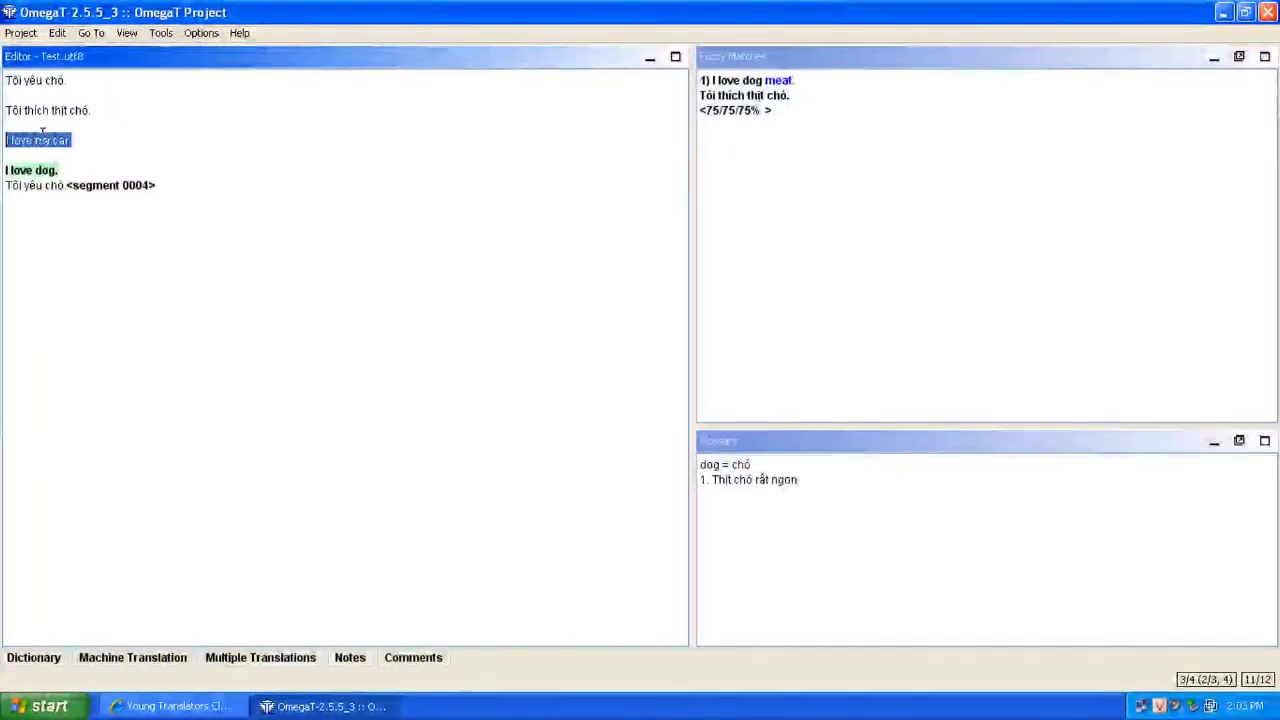
key("alt+v")
key("t")
key("alt+v")
key("Down")
key("Down")
key("Down")
key("Down")
key("Down")
key("Down")
key("Down")
key("Right")
key("Return")
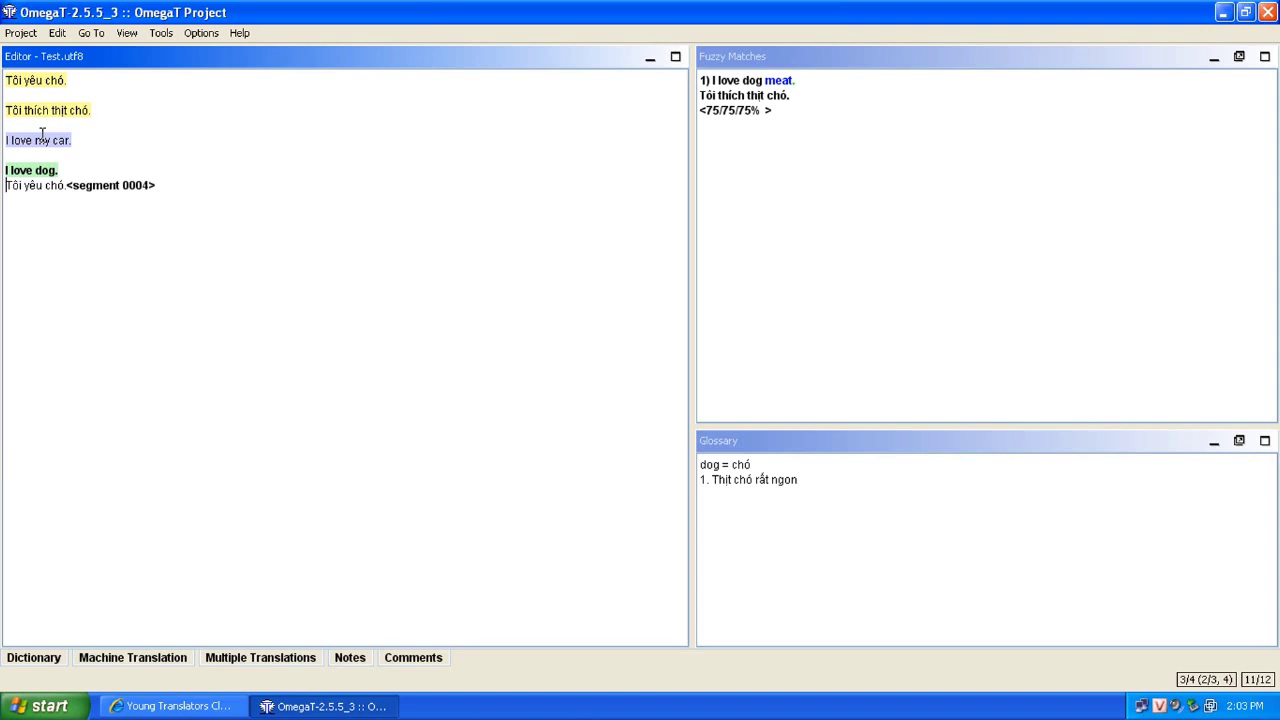
Step: Create the translated documents for the project
key("alt+p")
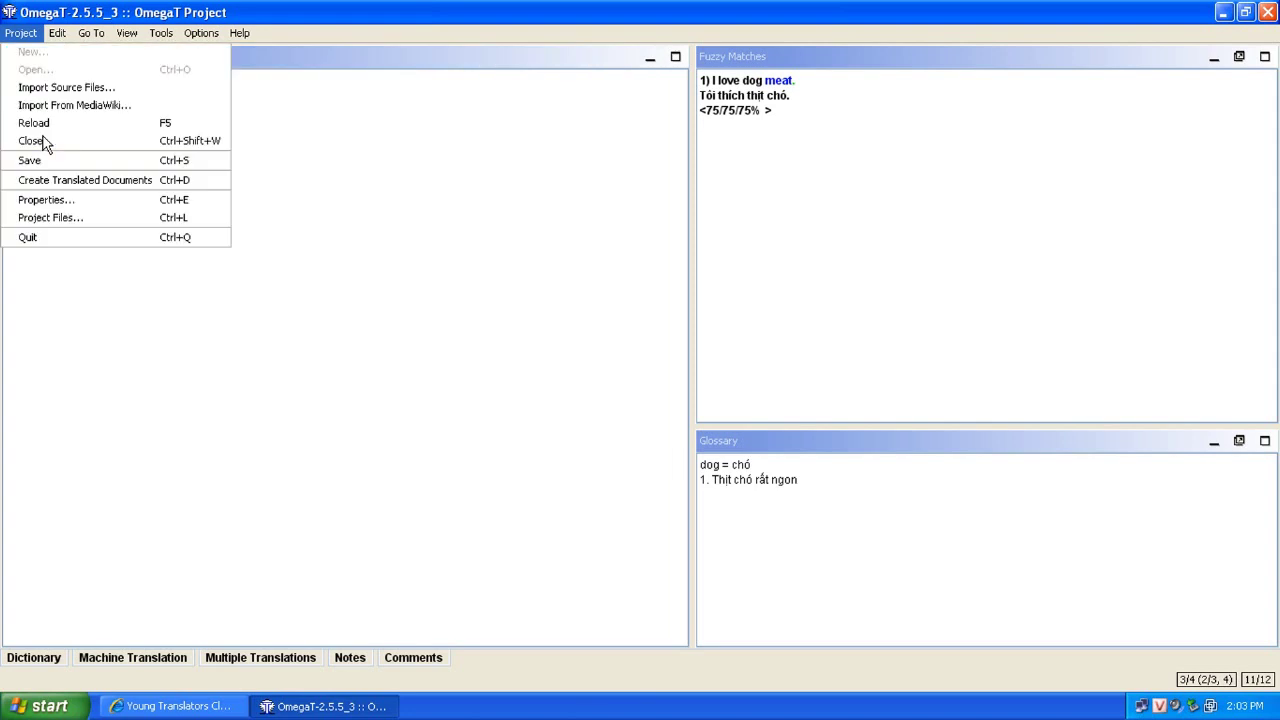
key("Down")
key("Down")
key("Down")
key("Down")
key("Down")
key("Down")
key("Down")
key("Down")
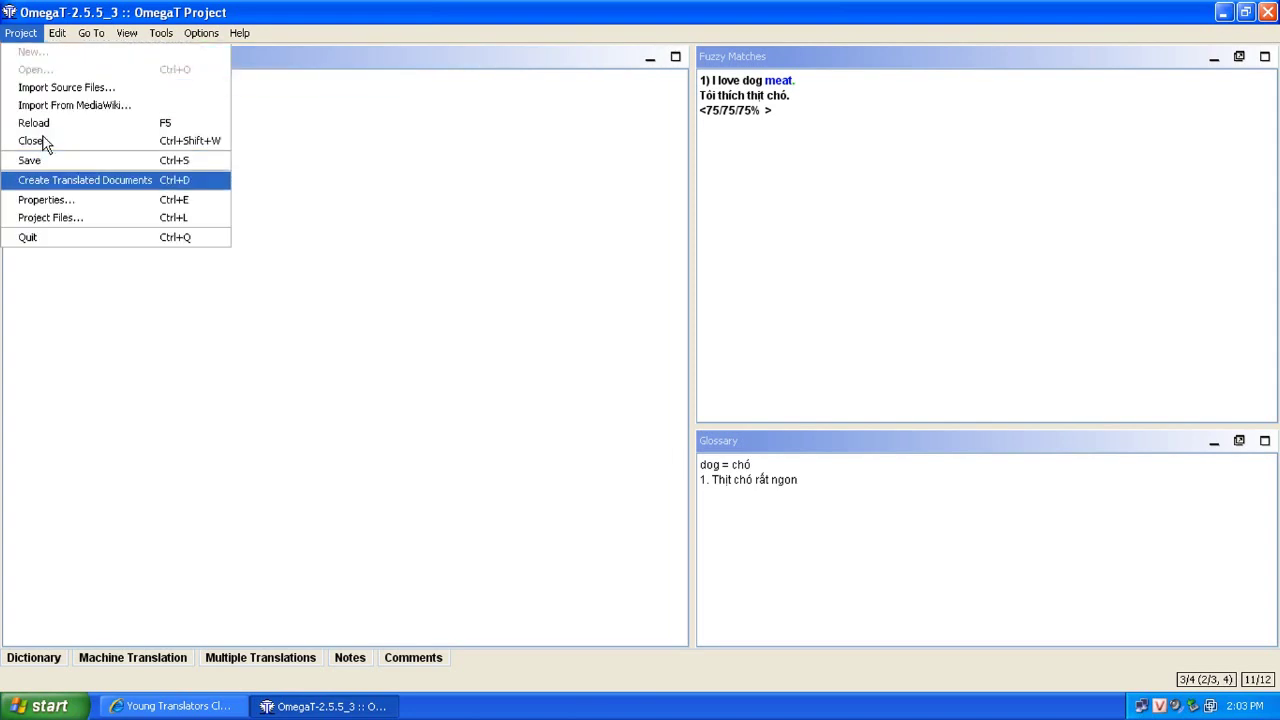
key("Down")
key("Up")
key("Return")
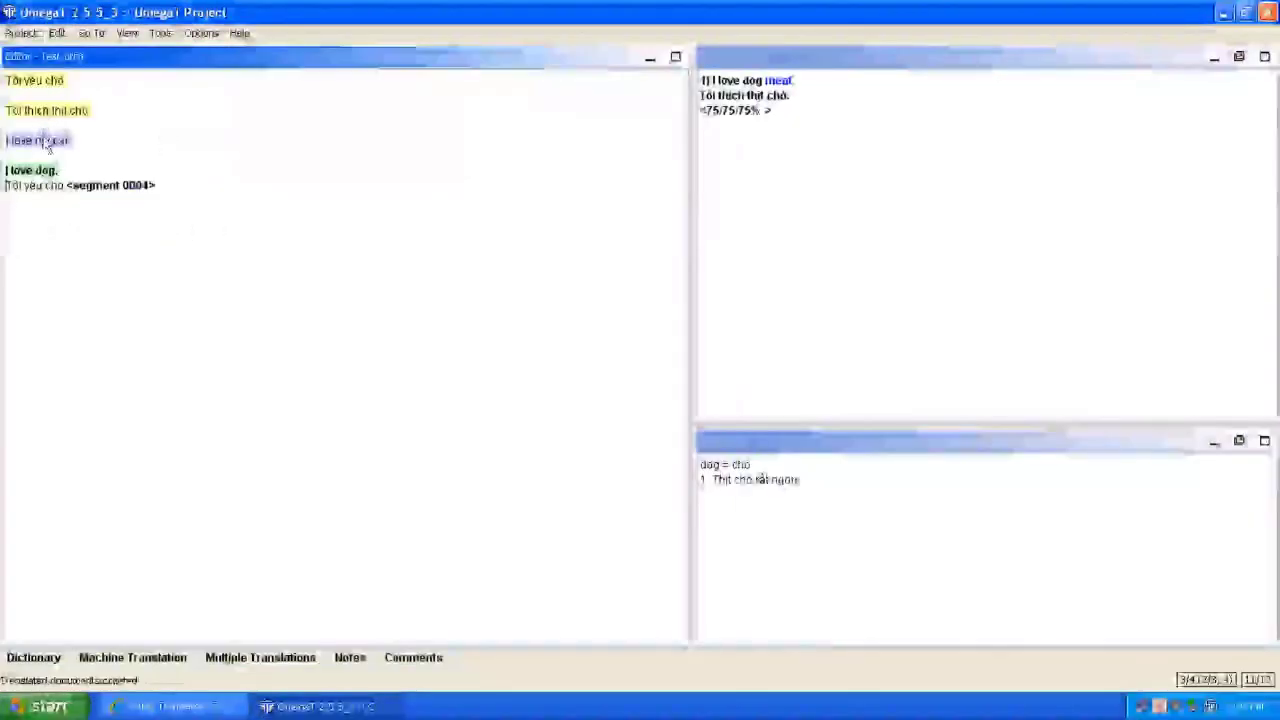
Step: Switch to the desktop and open the target folder of OmegaT Project in My Documents
key("super+d")
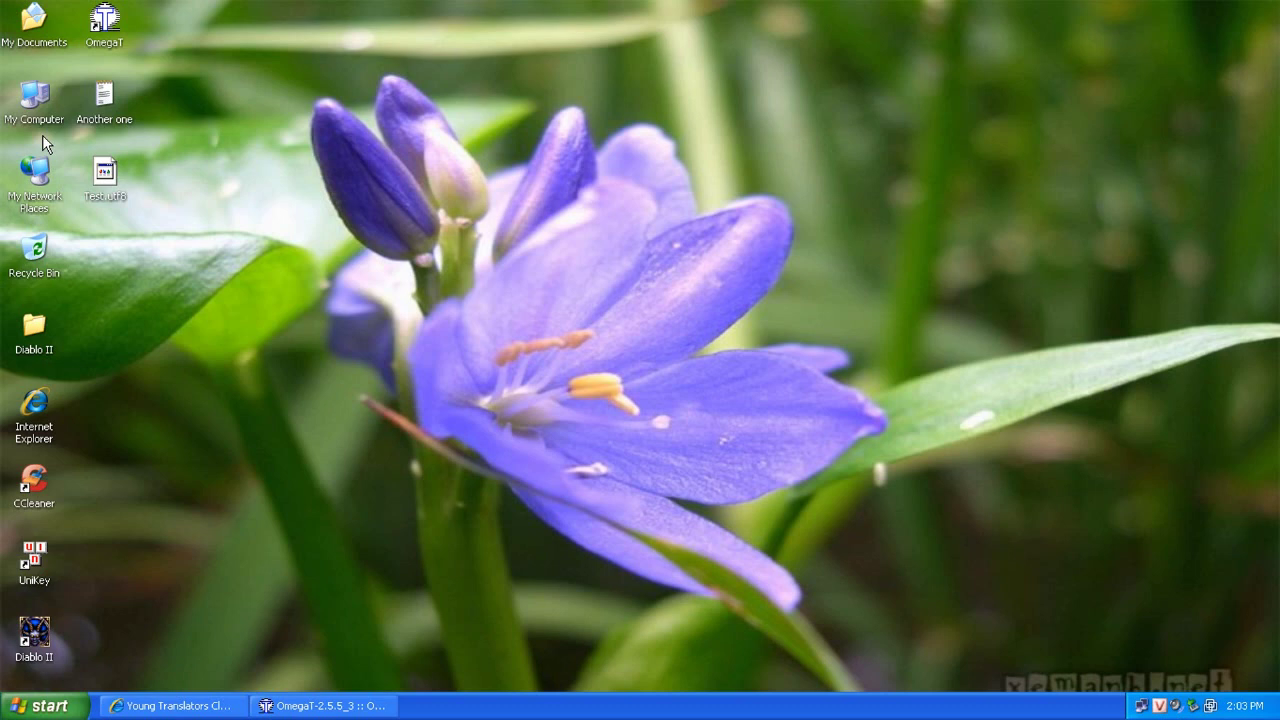
double_click(34, 25)
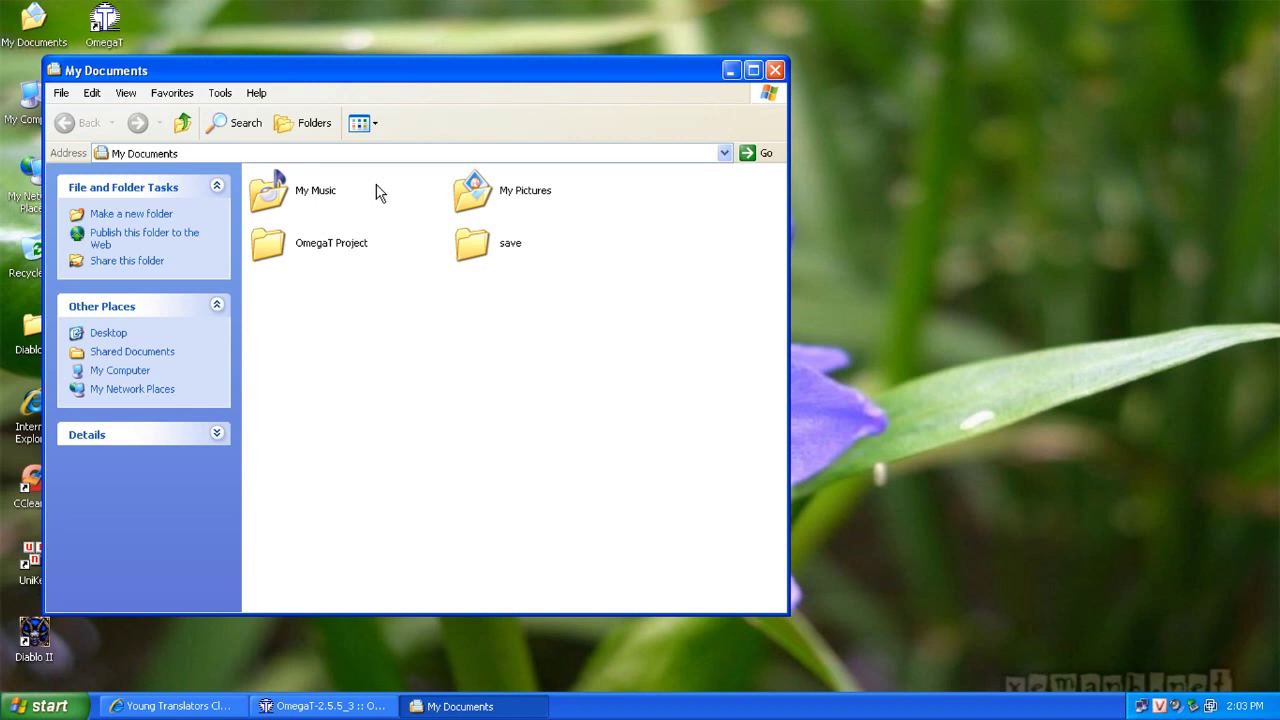
double_click(345, 244)
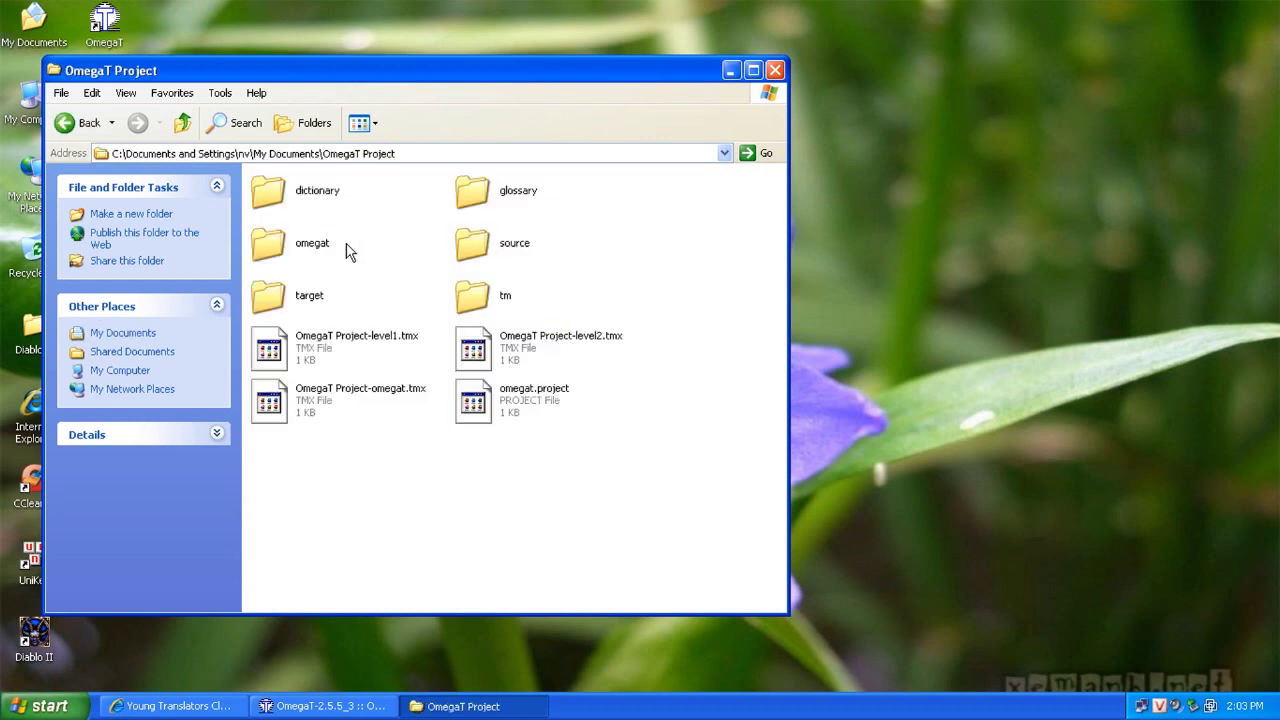
double_click(312, 295)
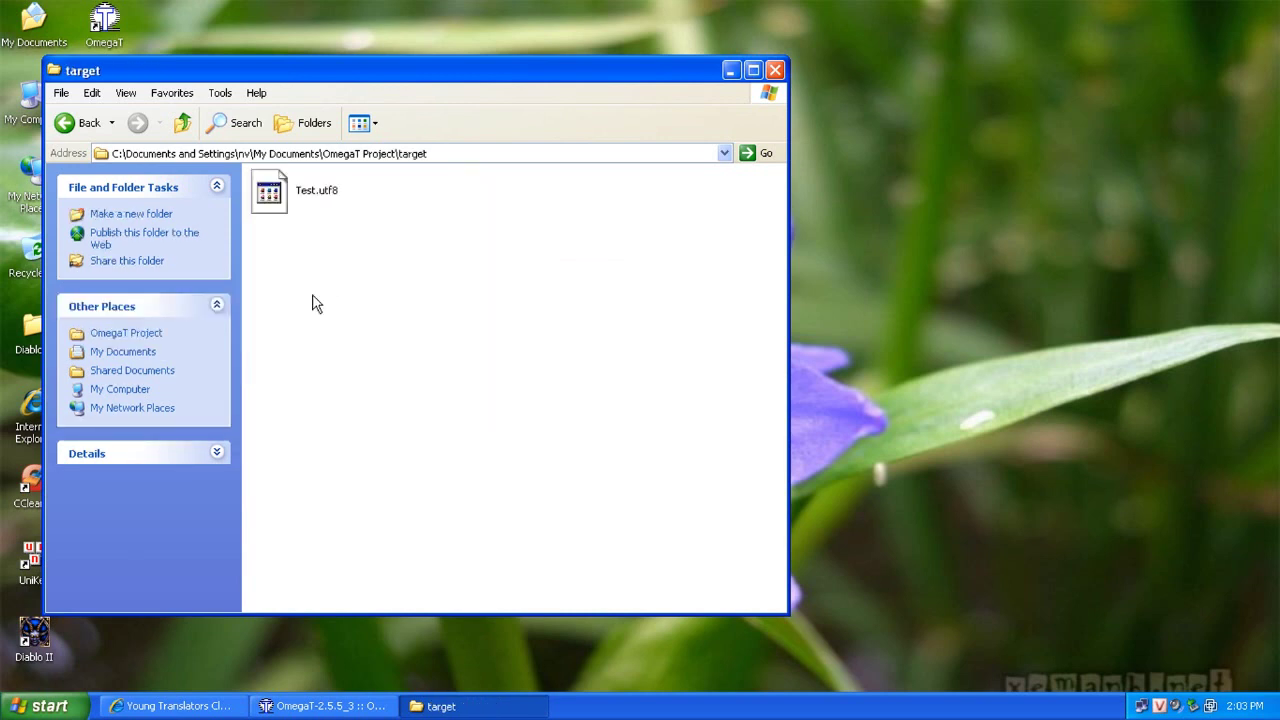
Step: Change the extension of the translated Test.utf8 to that of a text document and open the file
left_click(317, 200)
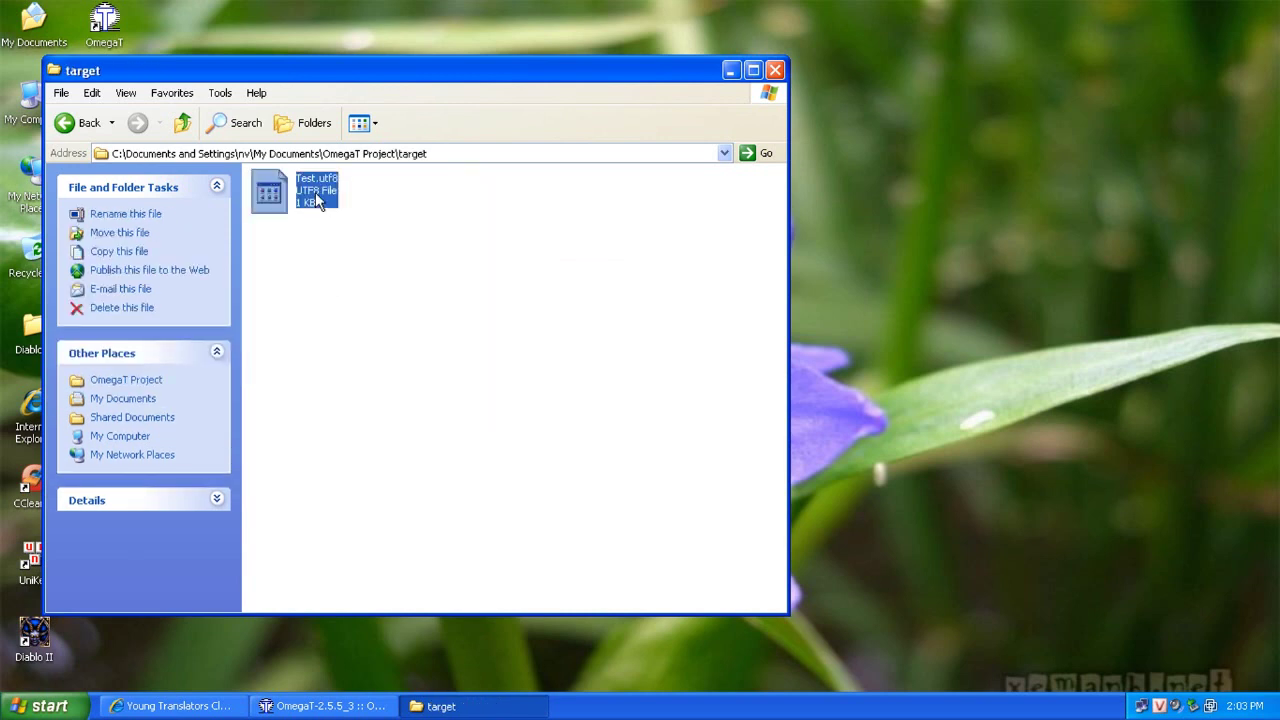
left_click(315, 192)
left_click(317, 197)
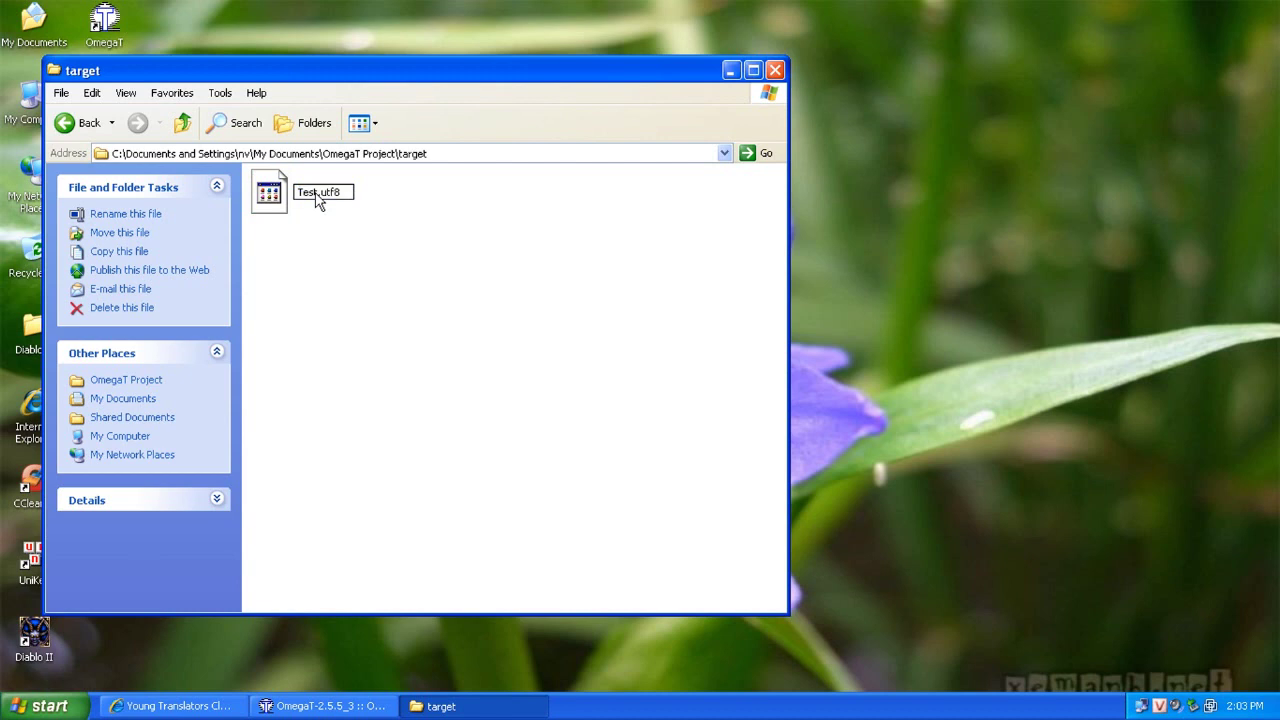
key("BackSpace")
key("BackSpace")
key("BackSpace")
key("BackSpace")
key("Return")
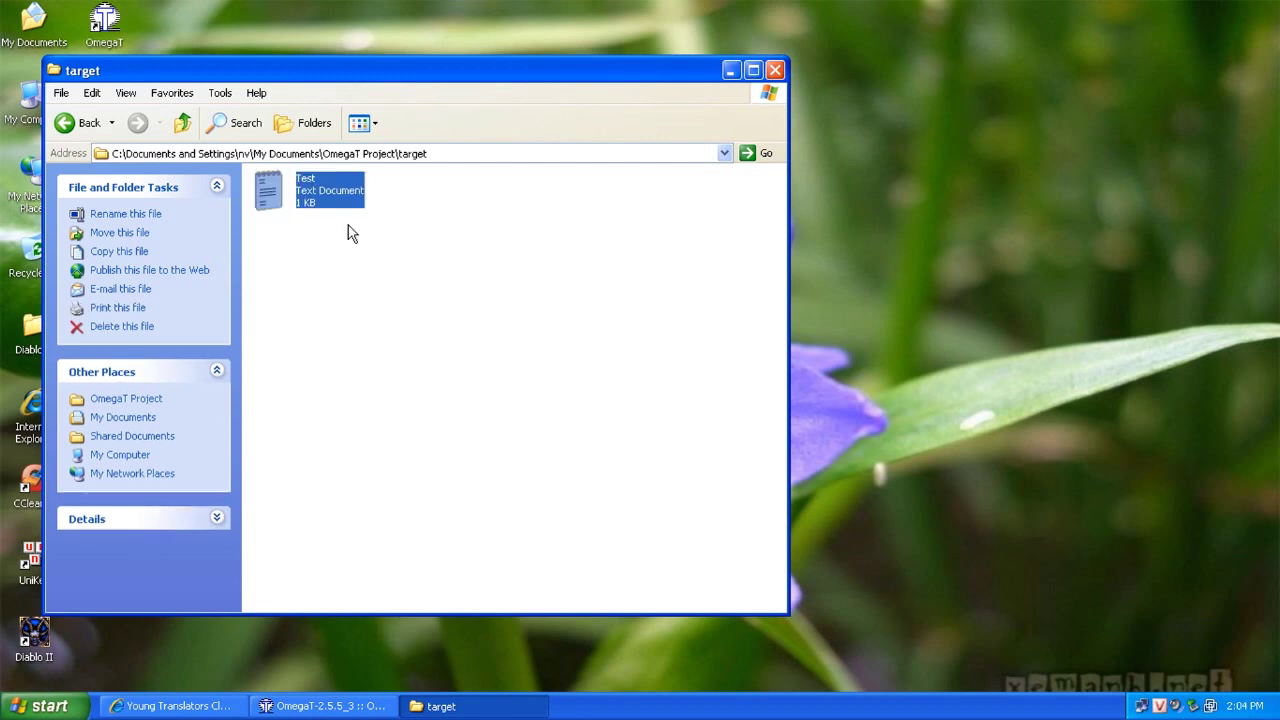
key("Return")
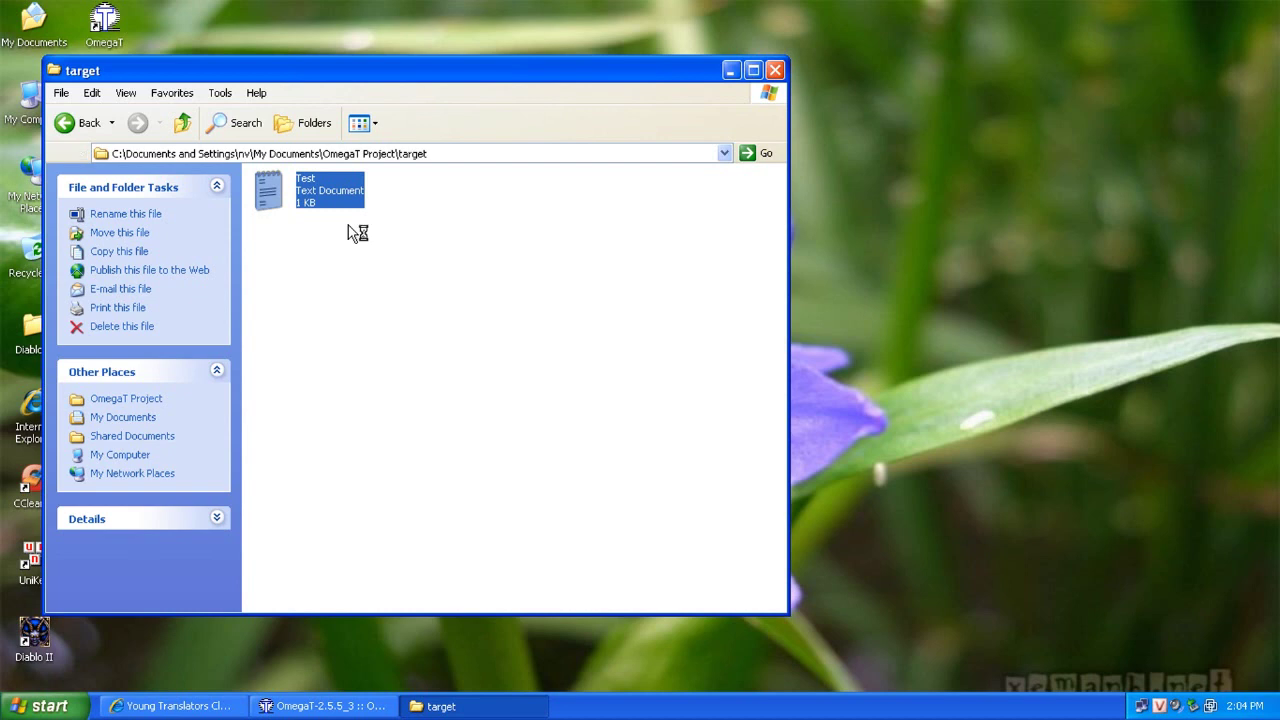